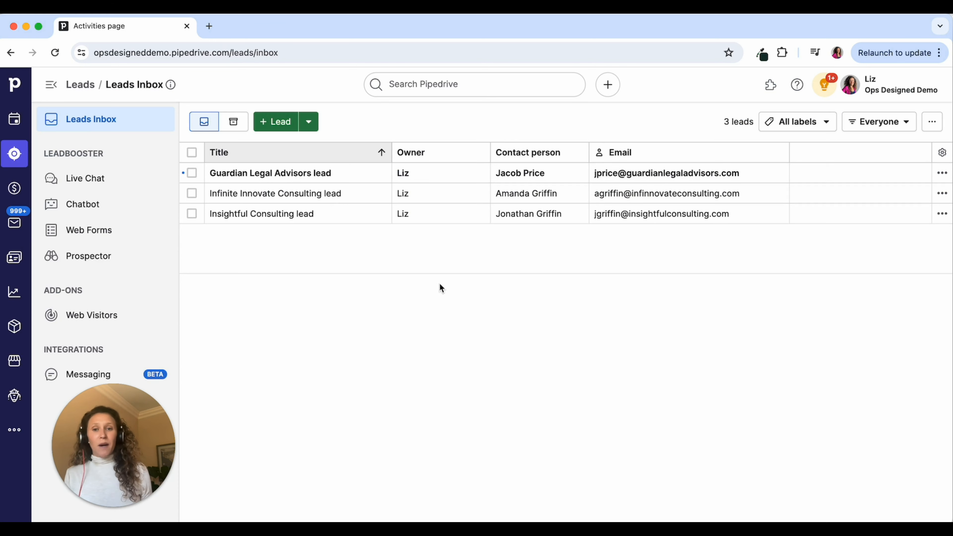
- Preview the "Invite: Product Demo" template in a group email to all leads, and close it without sending
click(192, 152)
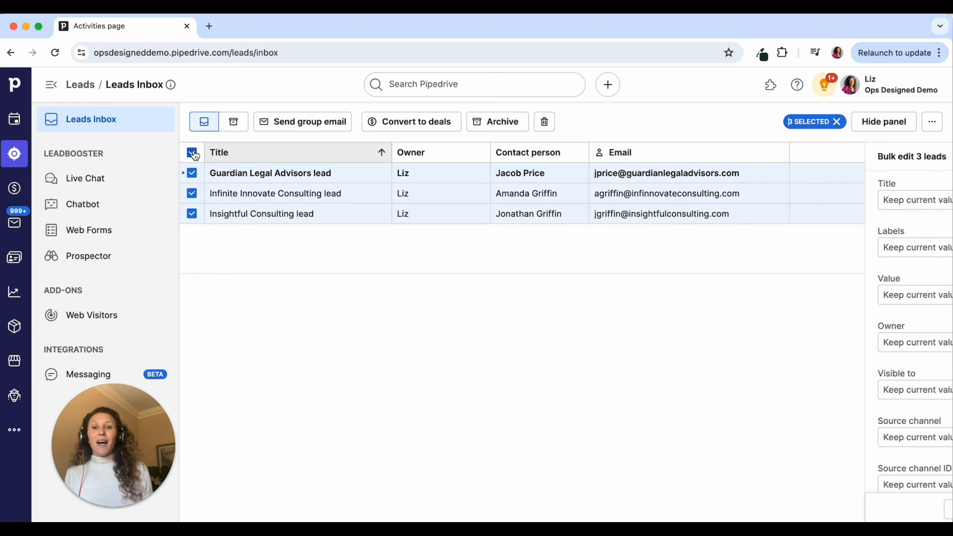
click(313, 122)
click(441, 139)
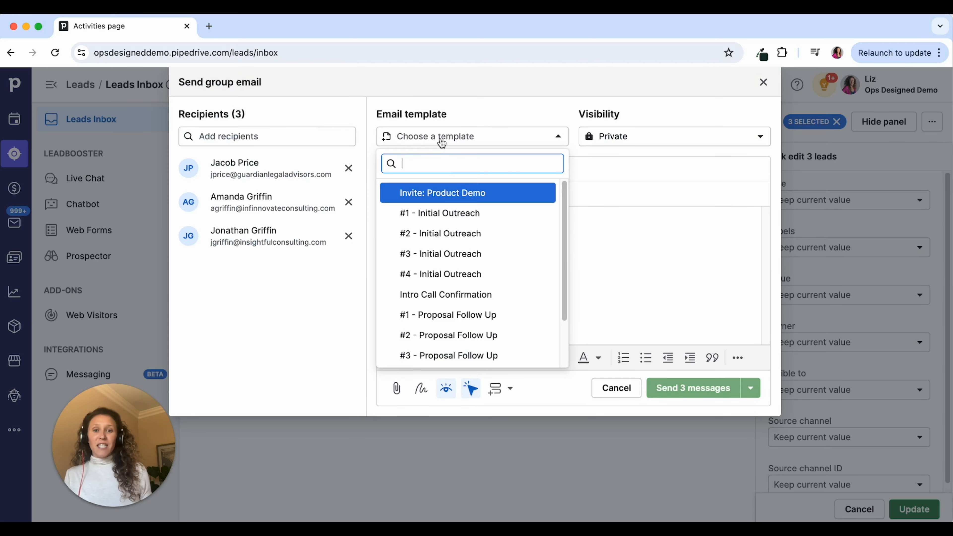
click(463, 194)
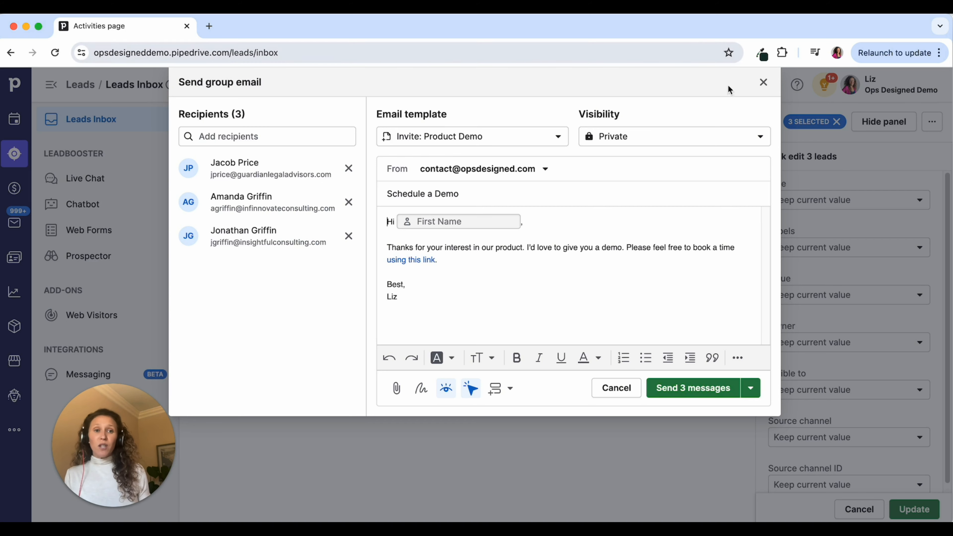
click(763, 83)
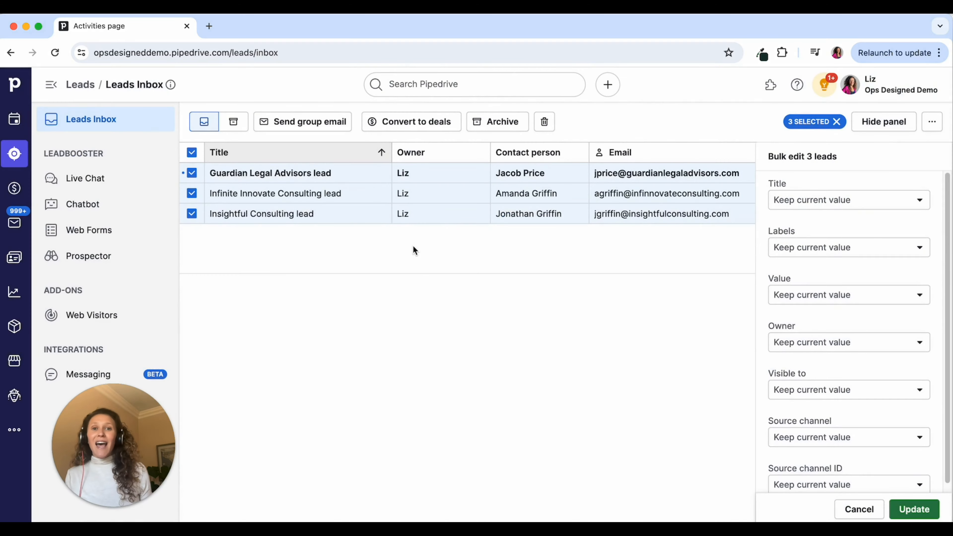
- Create a new automation with an event trigger that fires when an activity is added
click(11, 397)
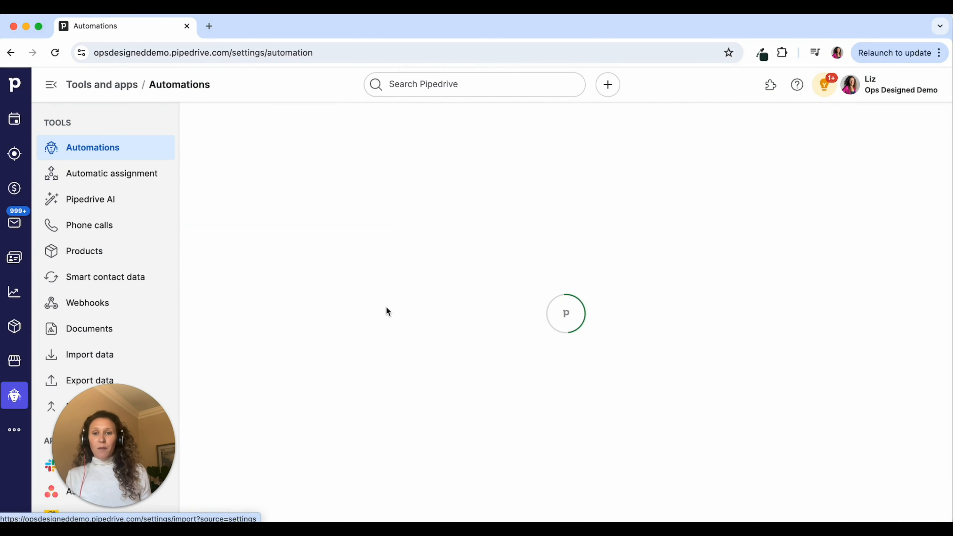
click(261, 127)
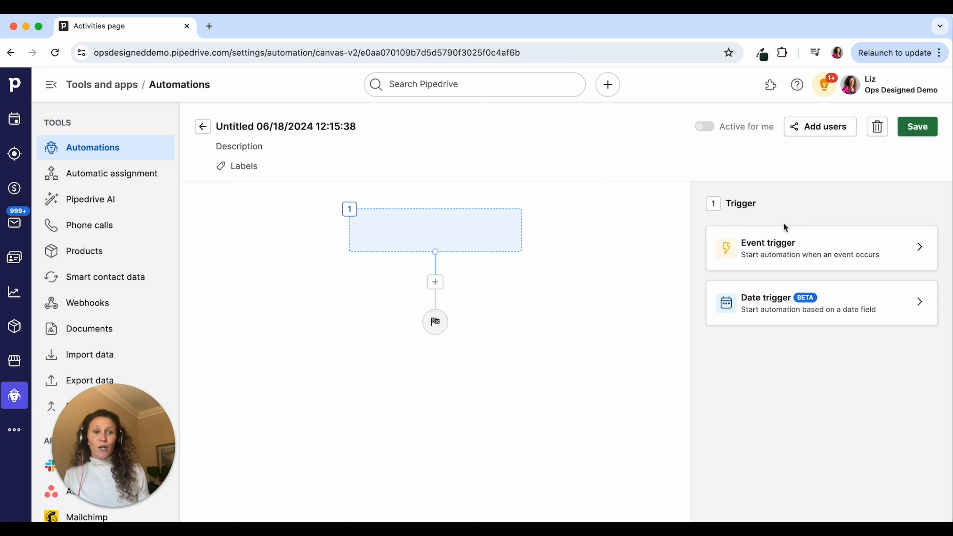
click(803, 242)
click(791, 259)
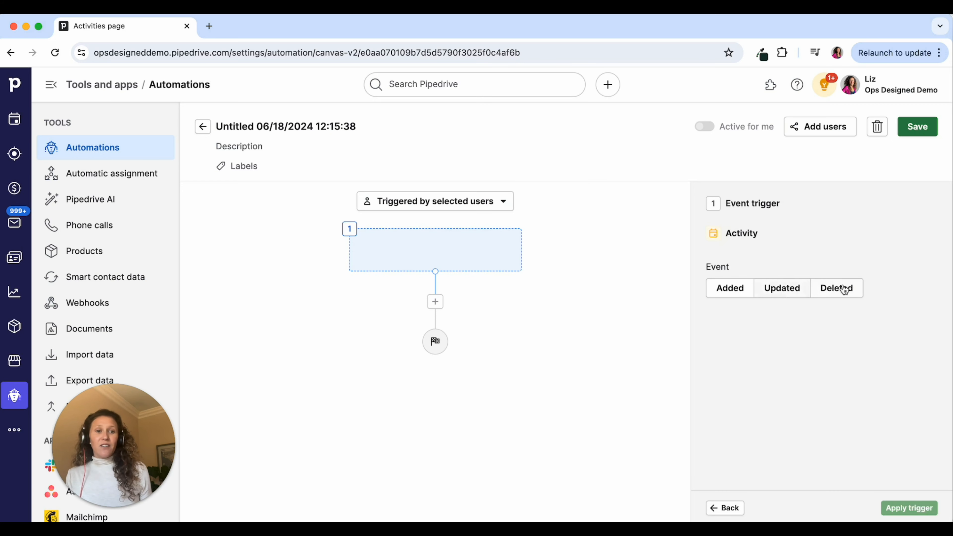
click(734, 290)
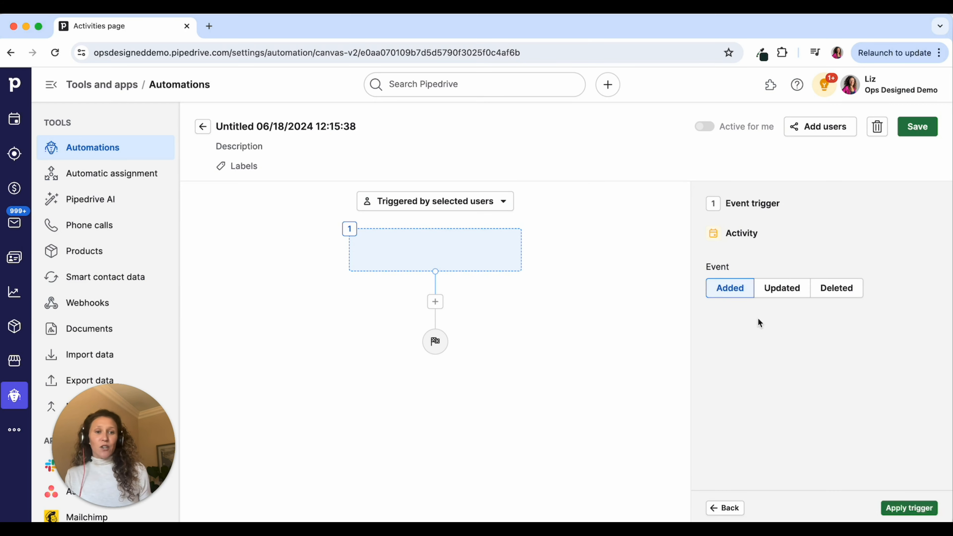
click(906, 508)
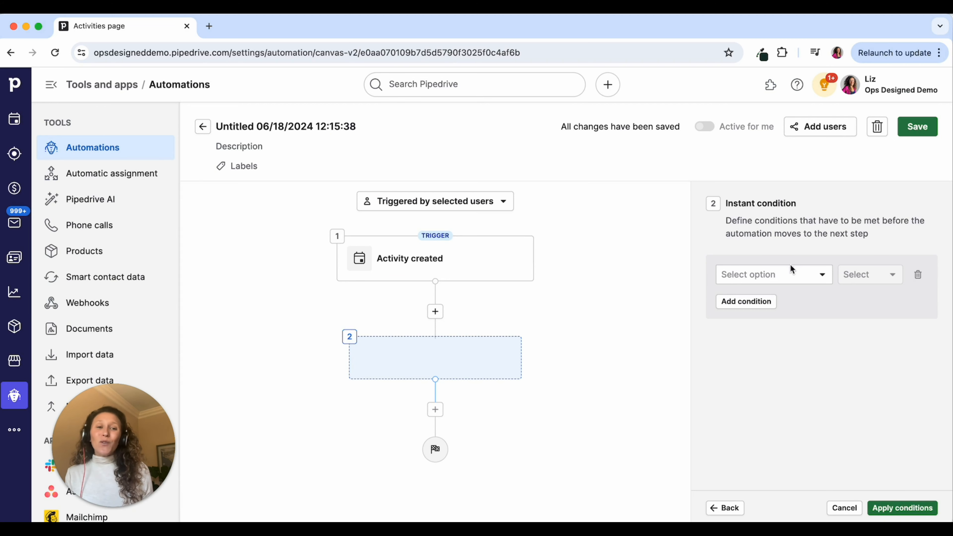
- Base the instant condition on Activity subject, and check in the activities list how product demo subjects are worded
click(787, 277)
text(sub)
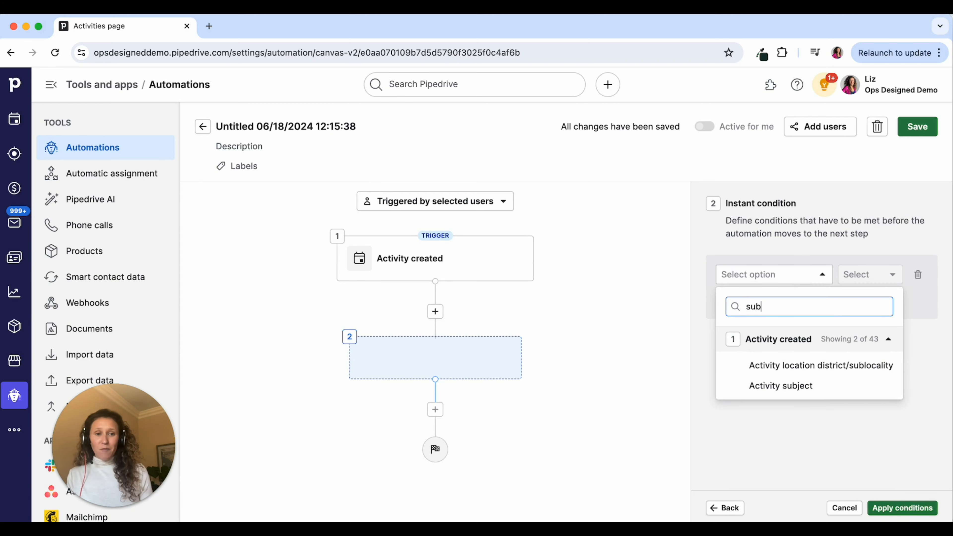
click(811, 385)
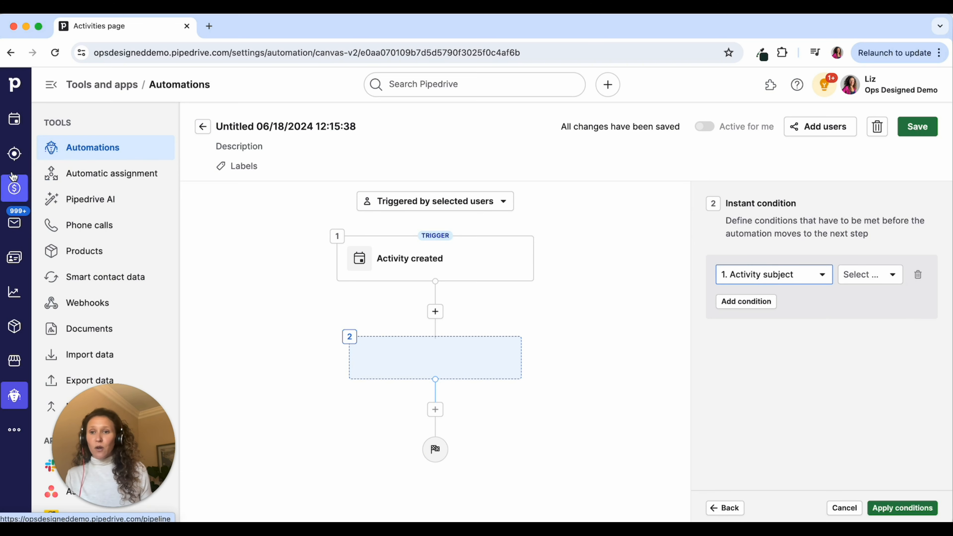
click(14, 119)
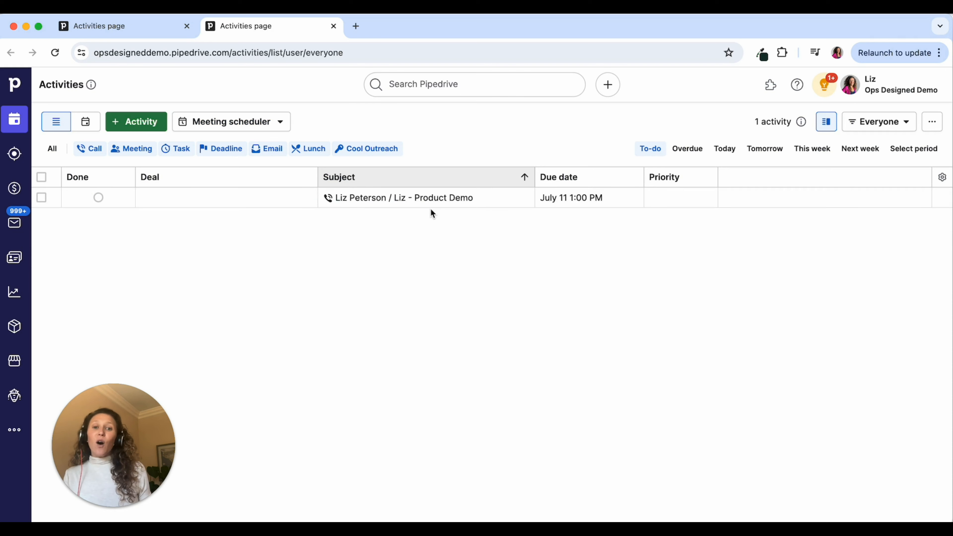
click(125, 26)
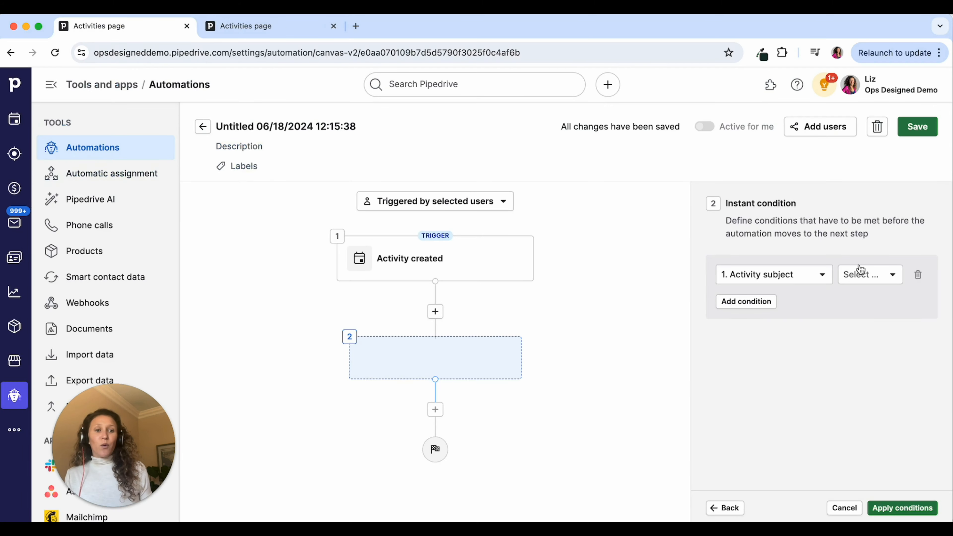
- Require the activity subject to end with "- Product Demo" and apply the condition
click(861, 274)
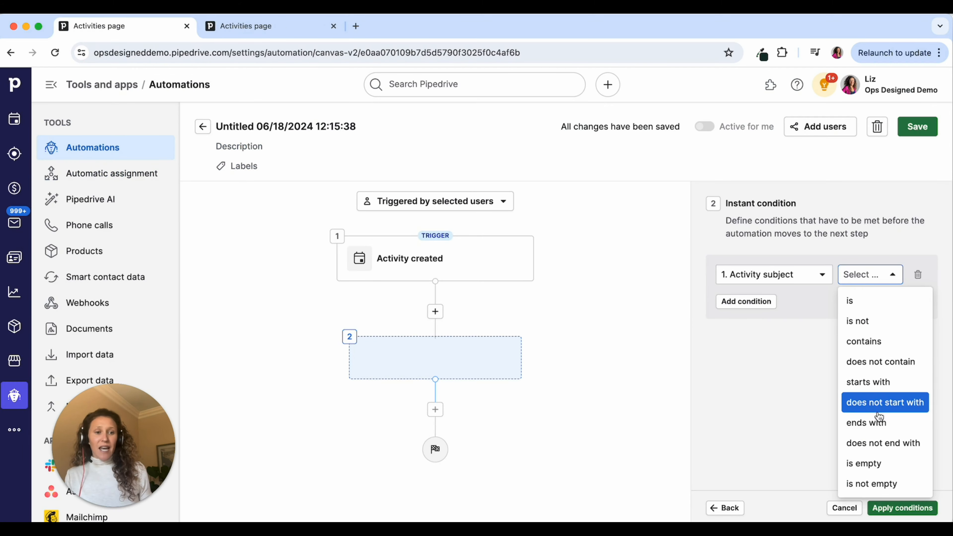
click(878, 422)
click(820, 300)
text(- Product Demo)
click(245, 26)
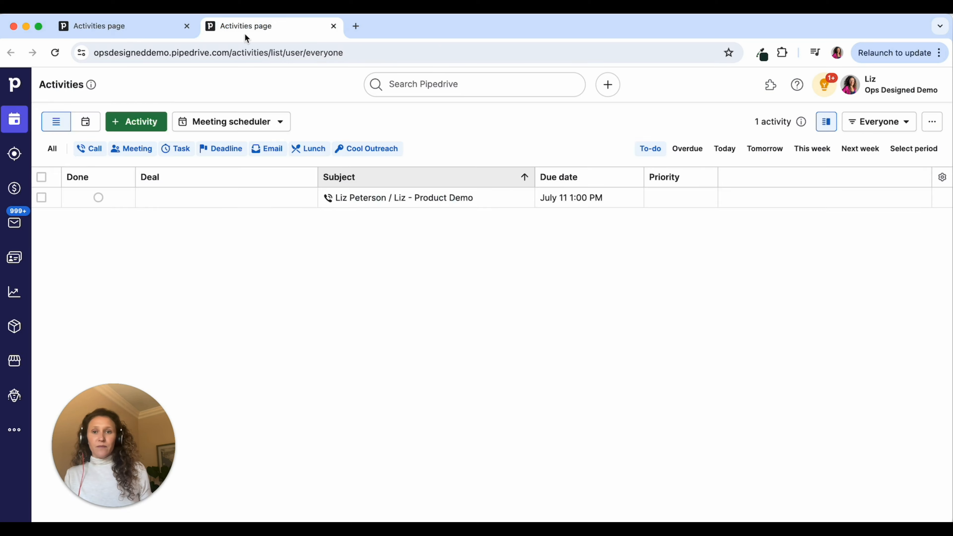
click(136, 37)
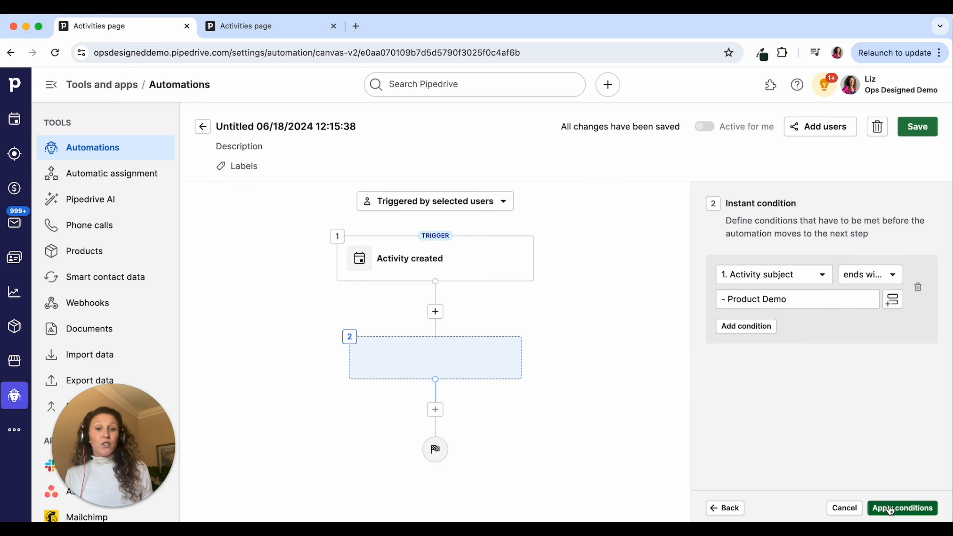
click(890, 510)
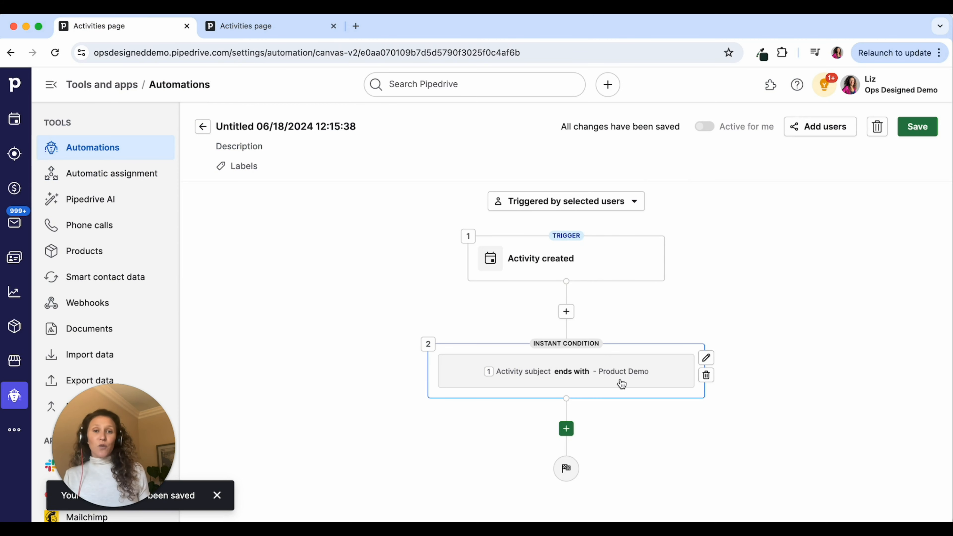
- Add a "Convert existing lead to a deal" action after the condition, with Activity lead as the lead
click(566, 428)
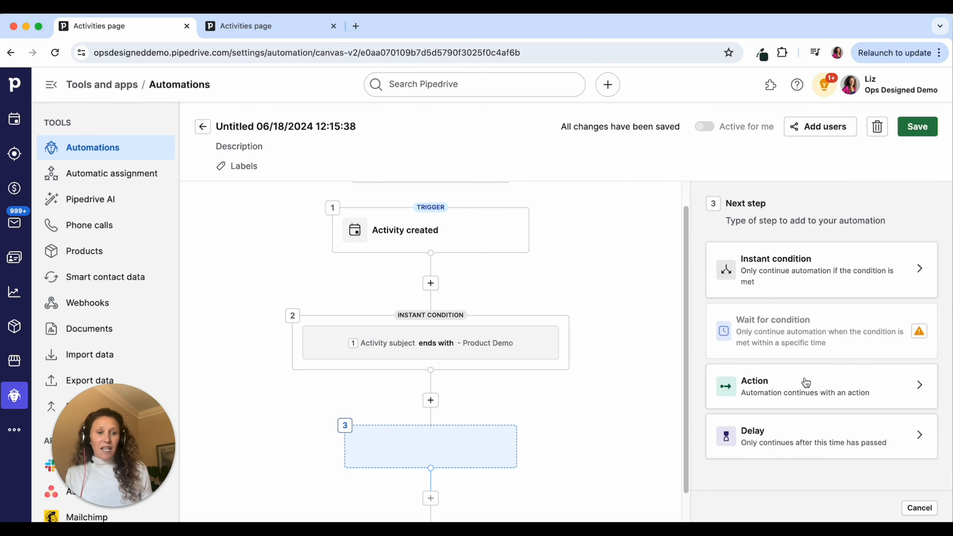
click(815, 394)
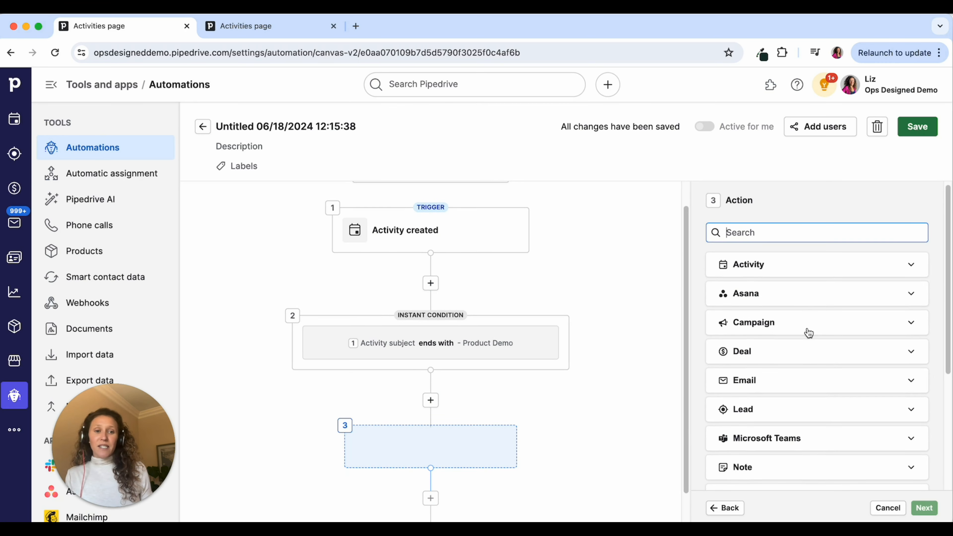
scroll(806, 333, down, 2)
click(793, 375)
scroll(798, 368, down, 6)
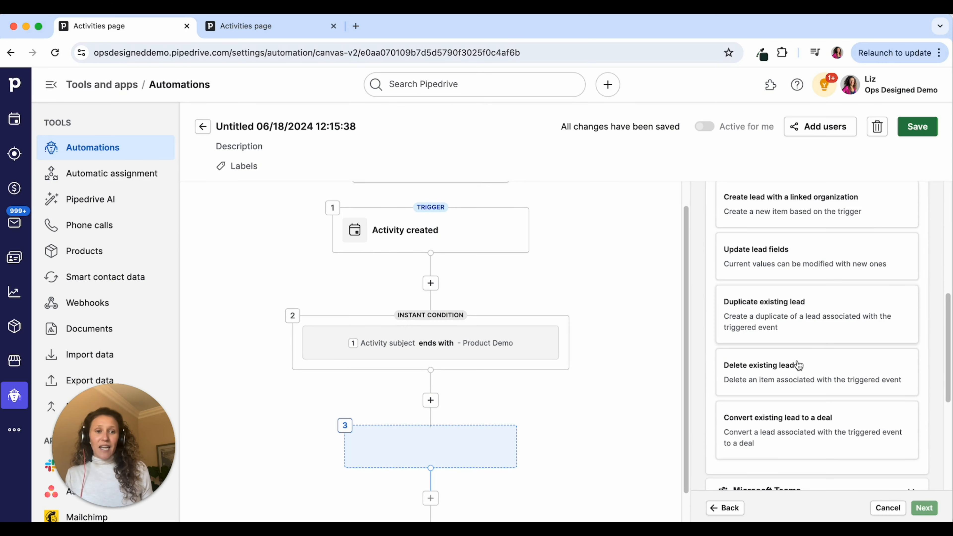
scroll(799, 357, down, 2)
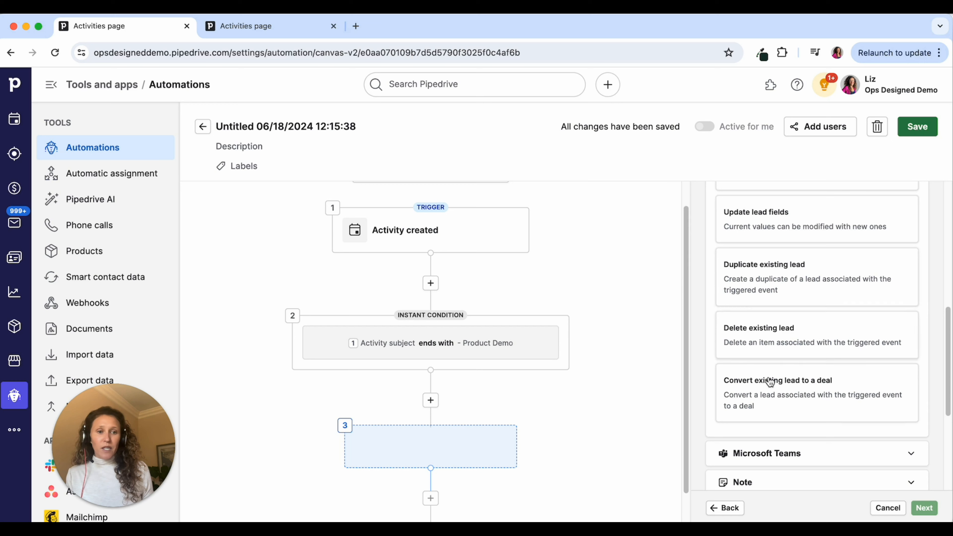
click(790, 399)
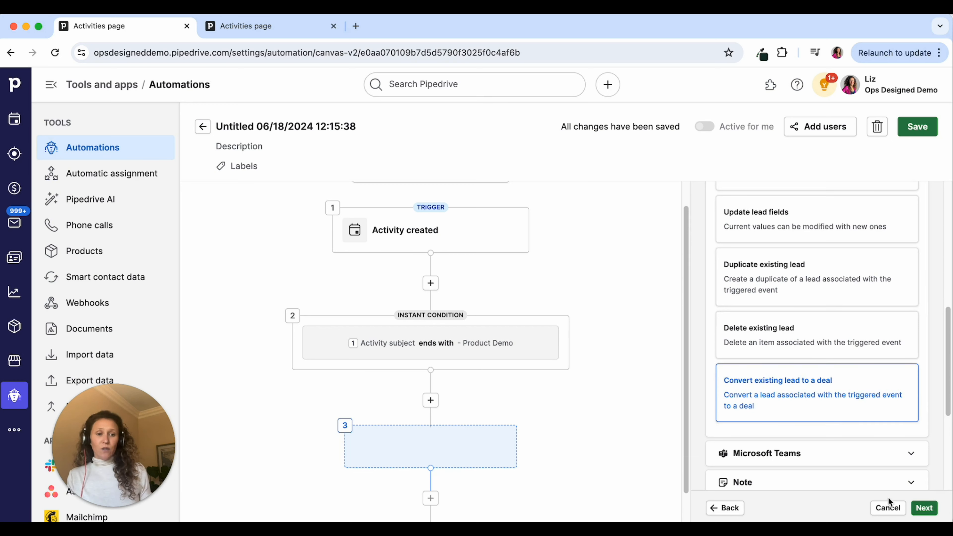
click(924, 508)
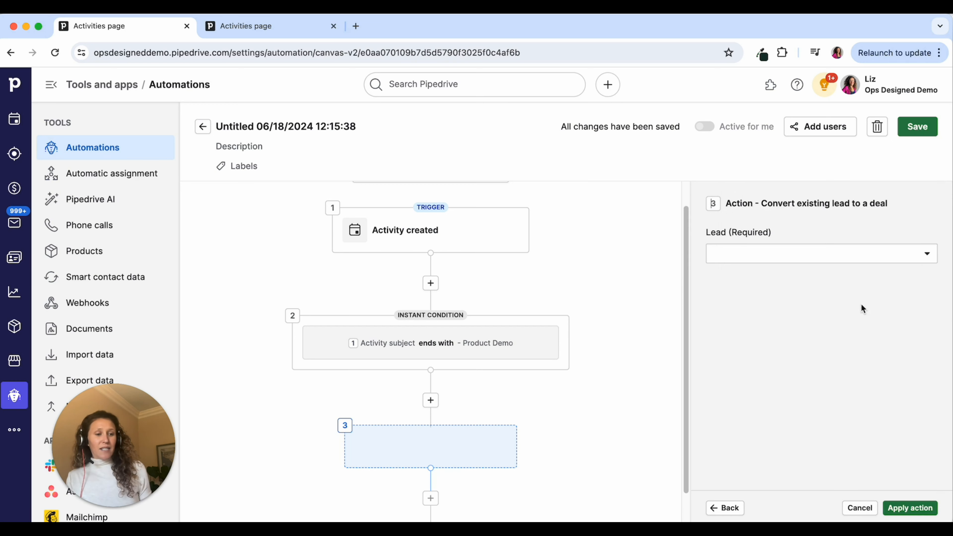
click(827, 258)
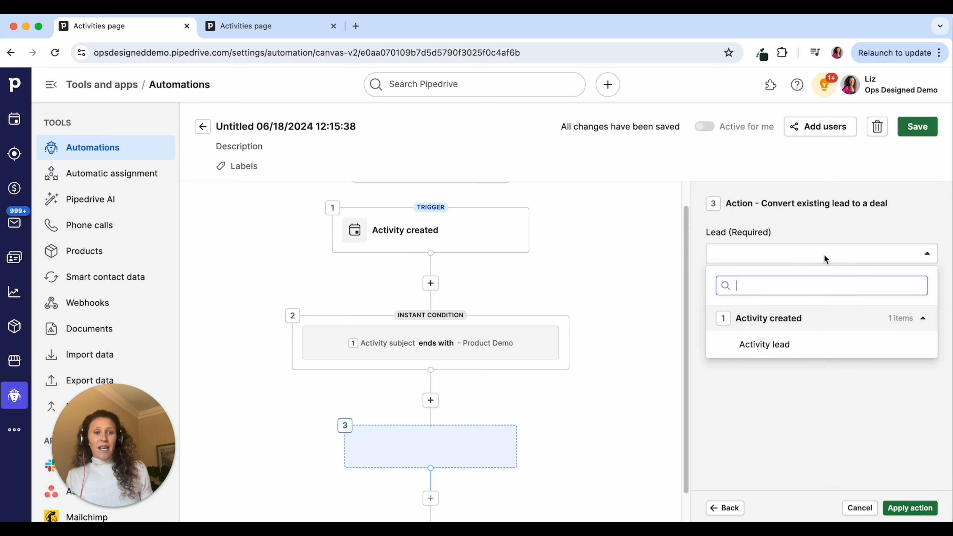
click(783, 349)
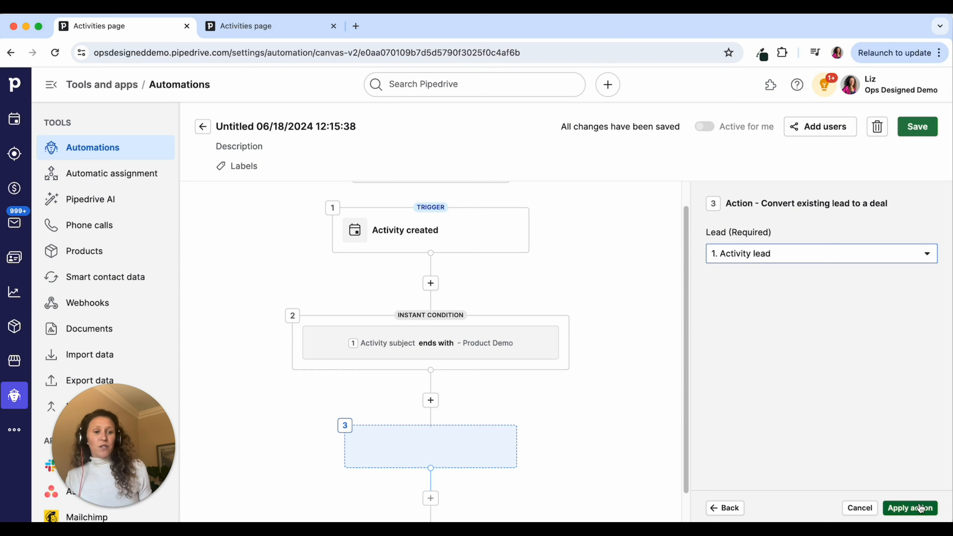
click(912, 509)
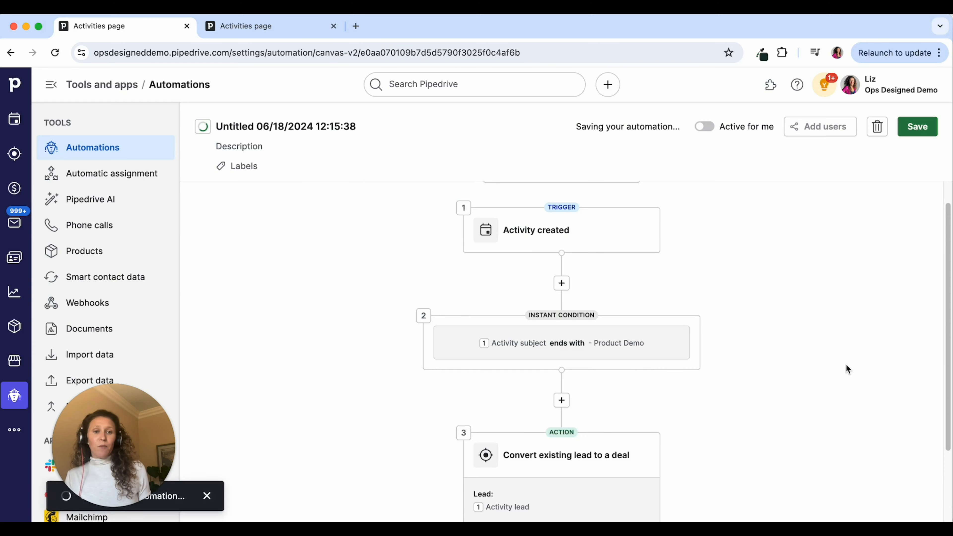
- Check which pipelines are available on the deals page and return to the automation
mouse_move(570, 337)
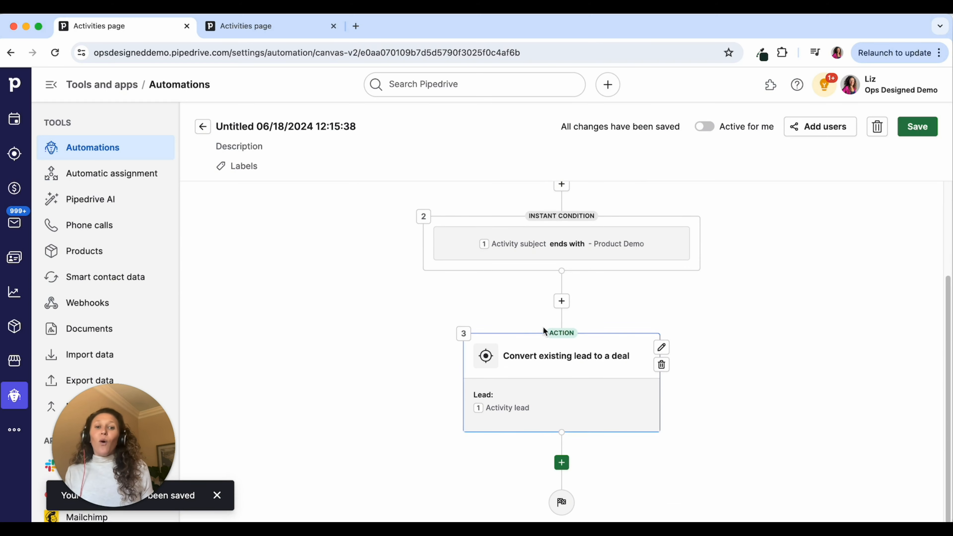
click(265, 34)
click(14, 188)
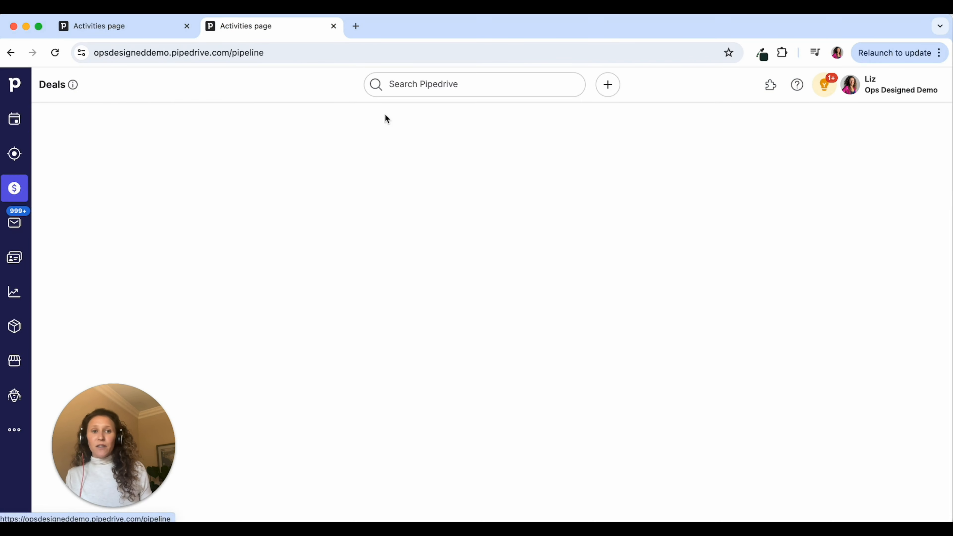
click(766, 122)
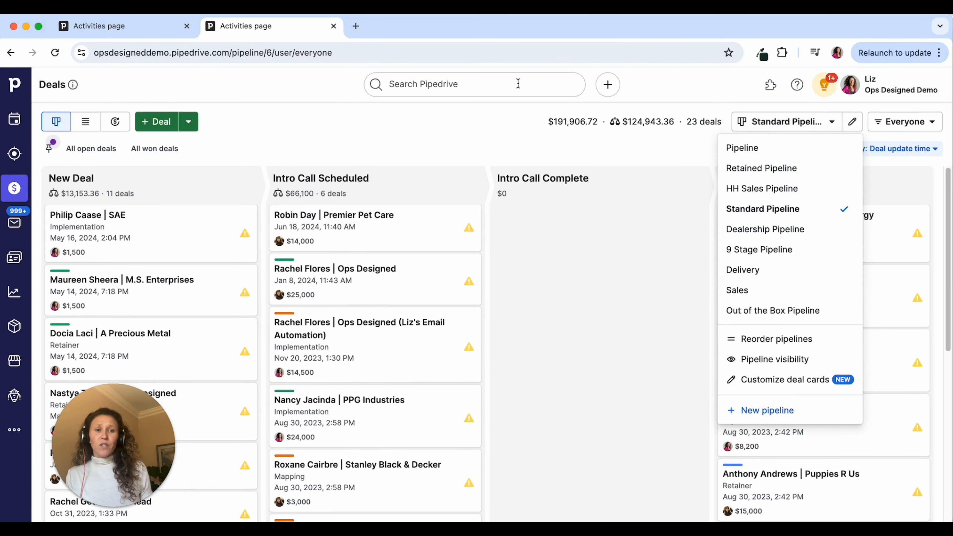
click(114, 37)
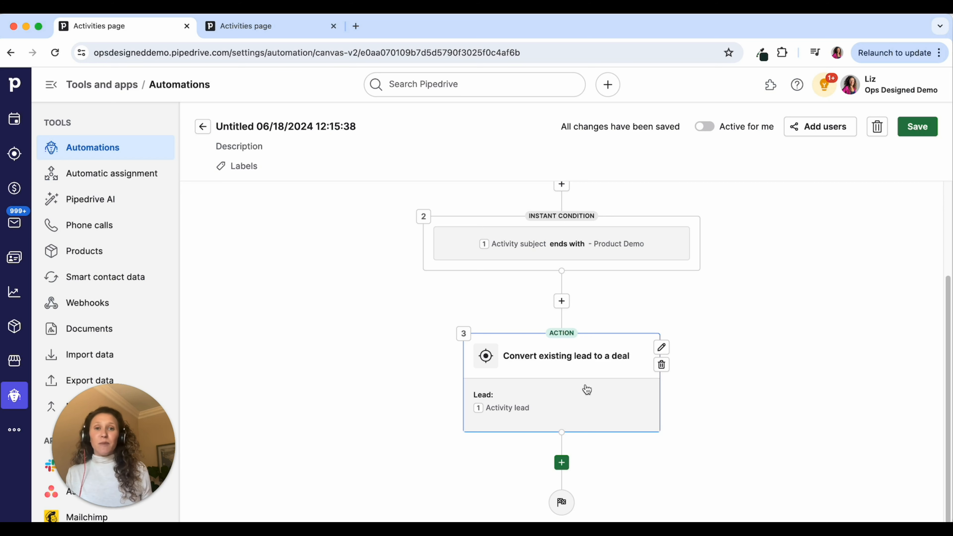
- Add an "Update deal fields" action as the step following the lead conversion
click(562, 463)
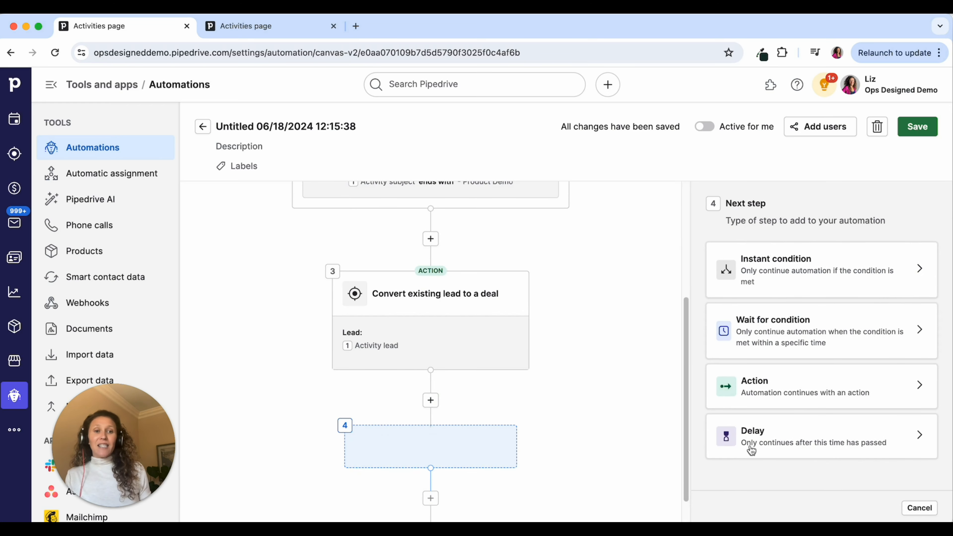
click(845, 390)
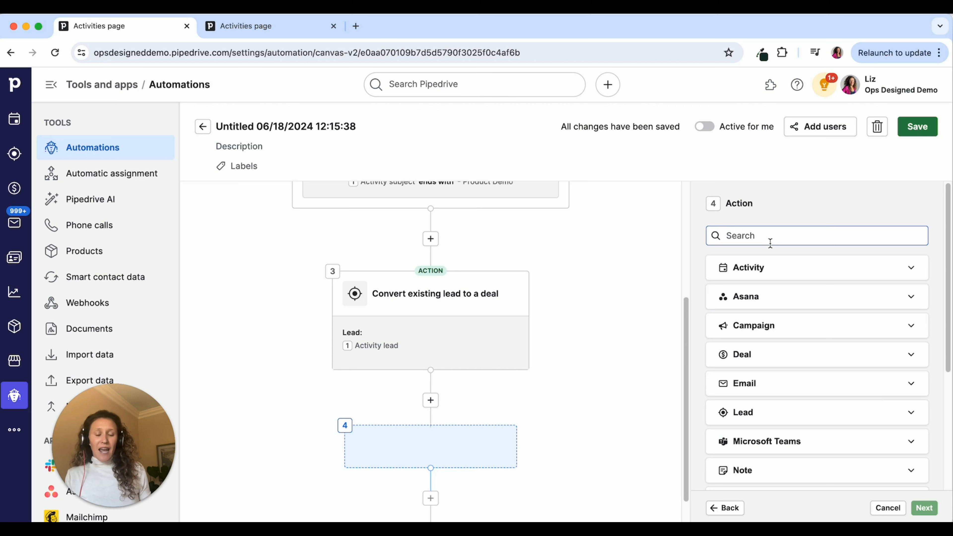
click(757, 359)
scroll(825, 349, down, 3)
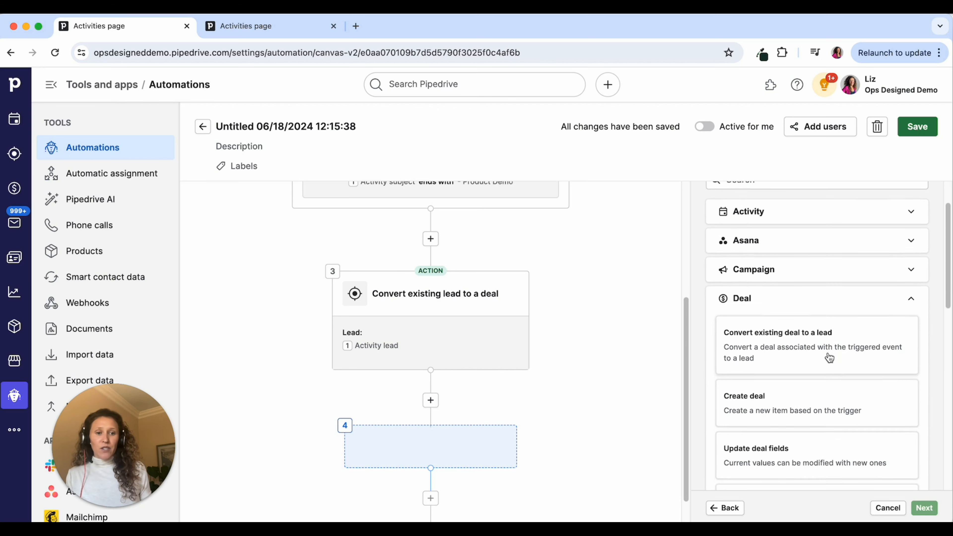
scroll(818, 374, down, 3)
click(791, 372)
click(931, 504)
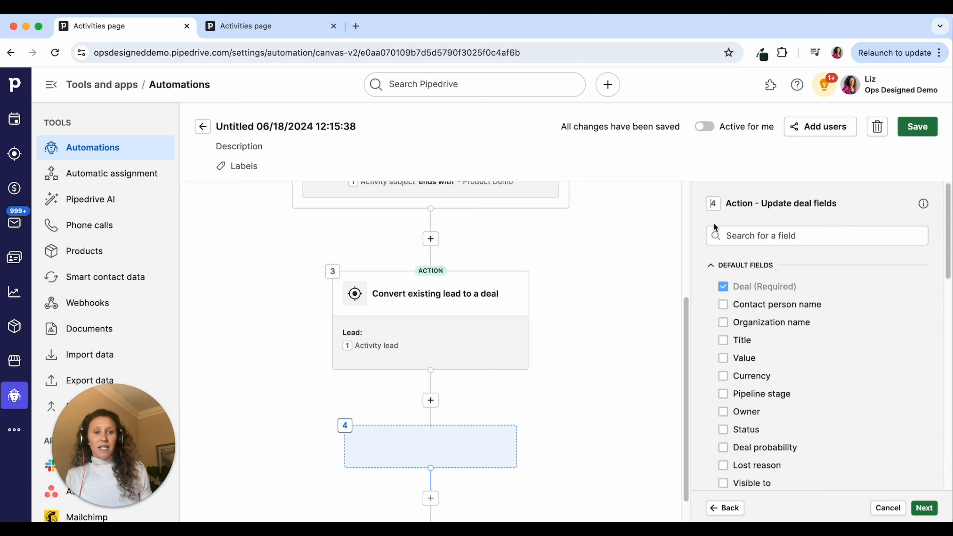
- Select Demo Date and Pipeline stage as the deal fields to update and continue to their values
scroll(715, 220, down, 3)
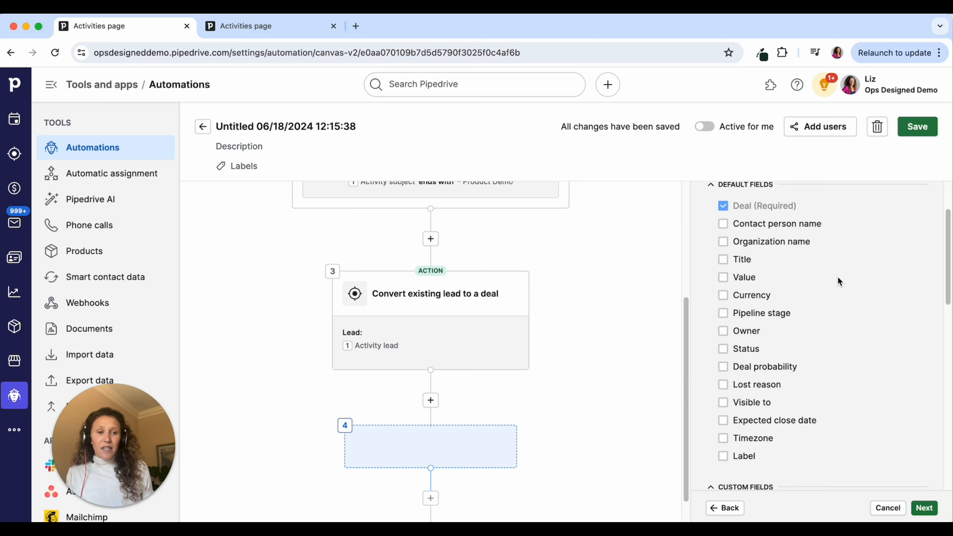
scroll(838, 280, down, 2)
scroll(770, 249, up, 4)
click(768, 242)
text(demo)
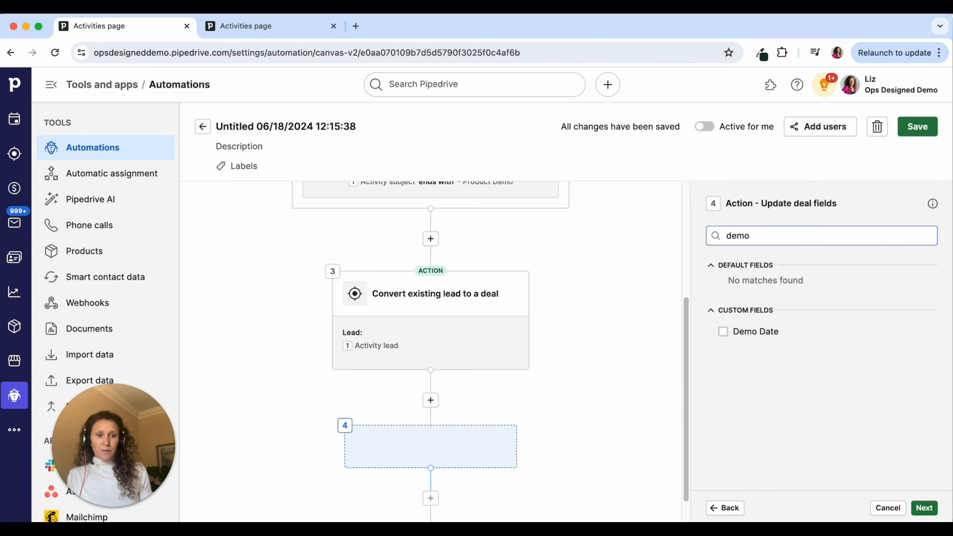
click(755, 332)
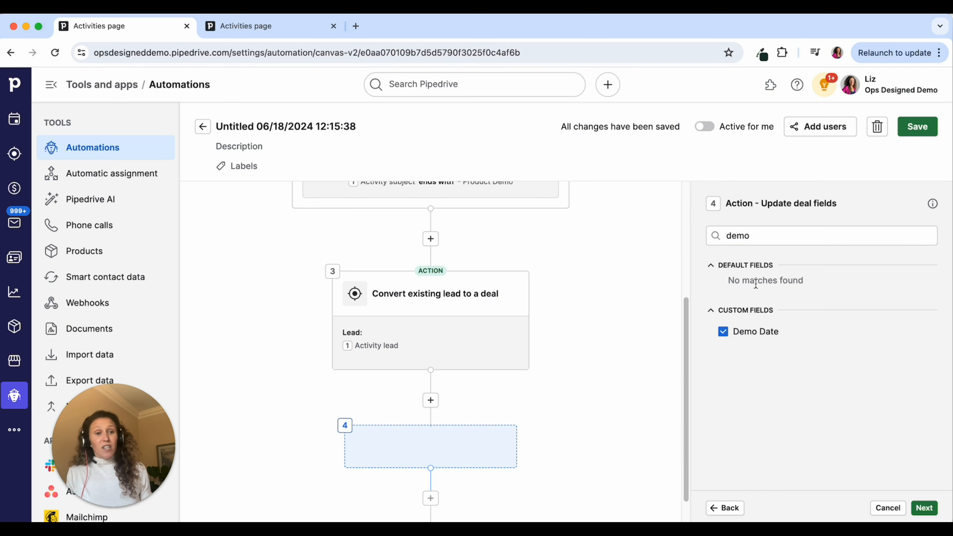
double_click(741, 237)
text(stage)
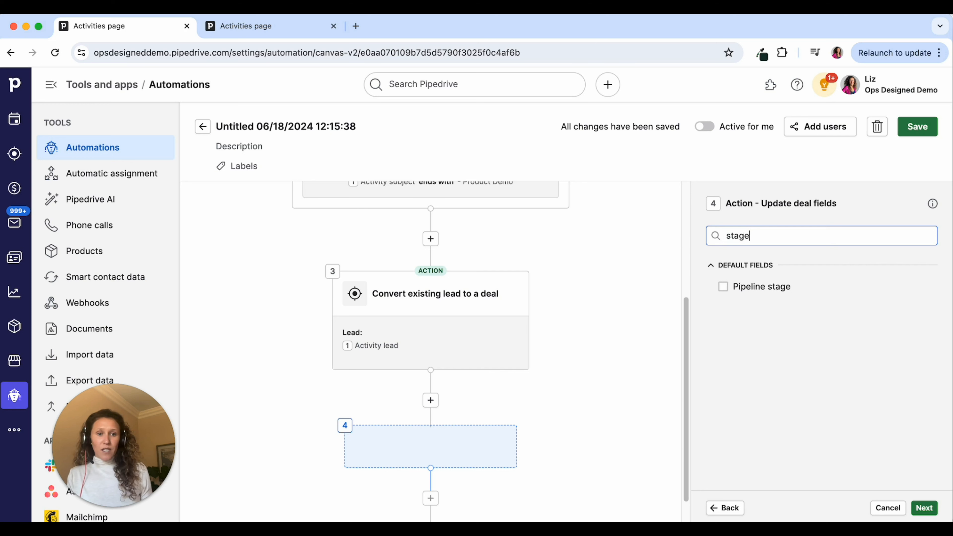
click(744, 287)
click(738, 238)
double_click(737, 237)
text(pipe)
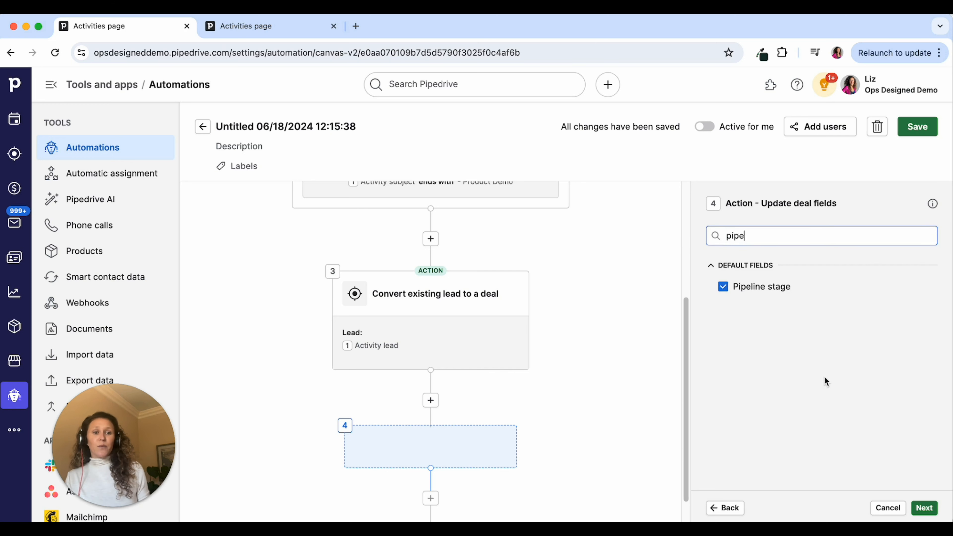
click(929, 509)
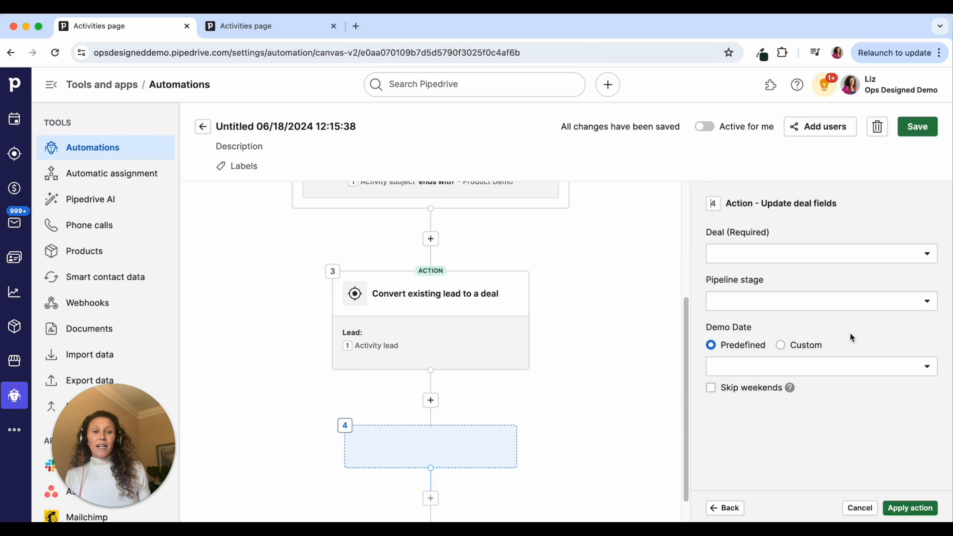
- Target the deal from the "Convert existing lead to a deal" step and set its pipeline stage to Intro Call Scheduled in the Standard Pipeline
click(768, 254)
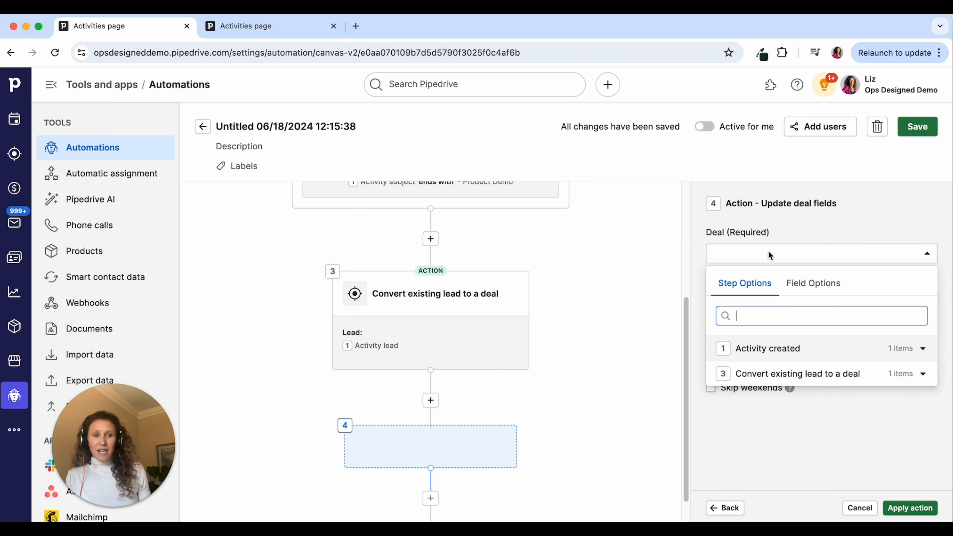
click(774, 375)
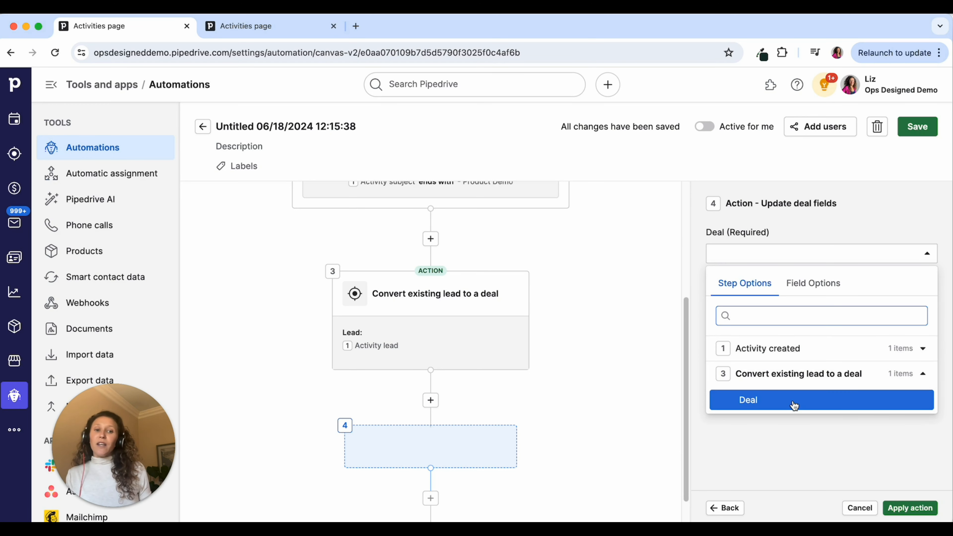
click(794, 401)
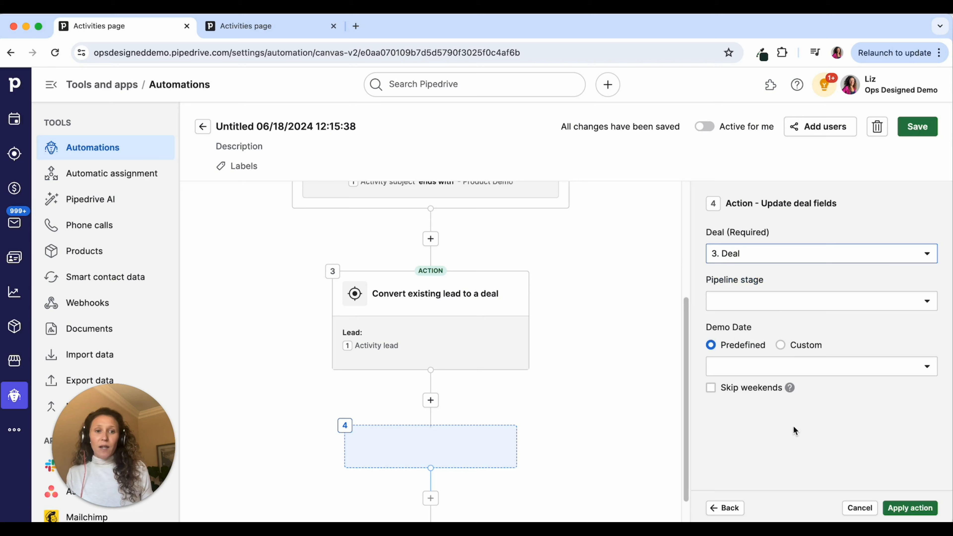
click(771, 301)
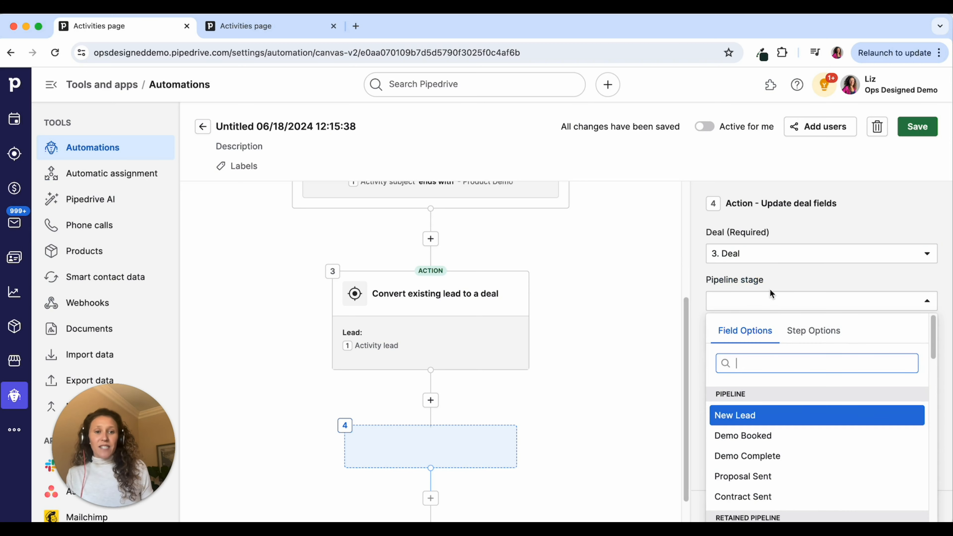
scroll(804, 395, down, 5)
scroll(803, 394, down, 7)
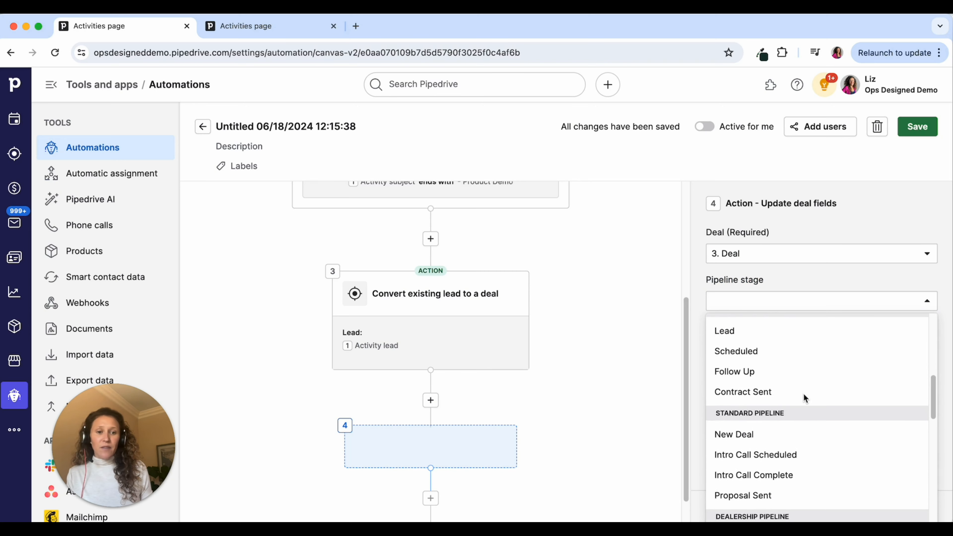
scroll(804, 395, down, 3)
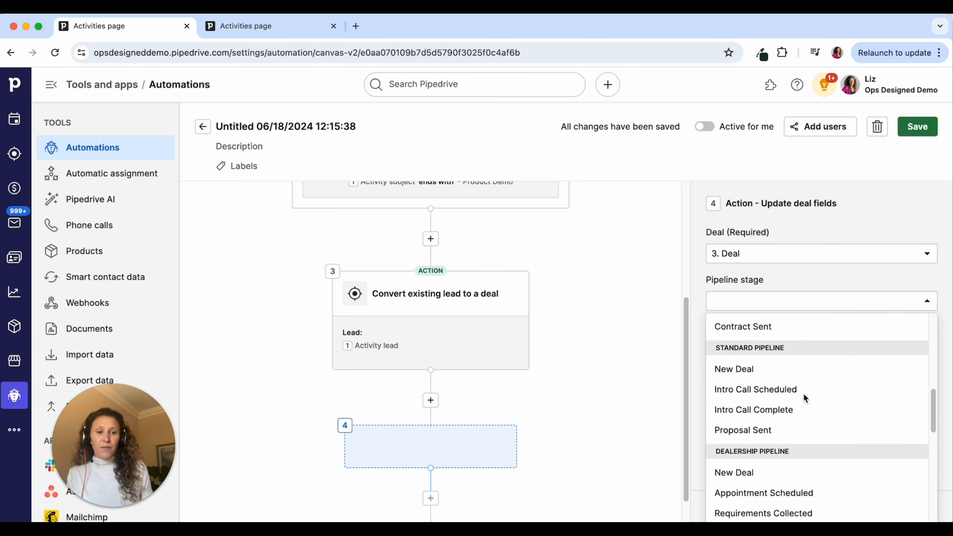
click(783, 396)
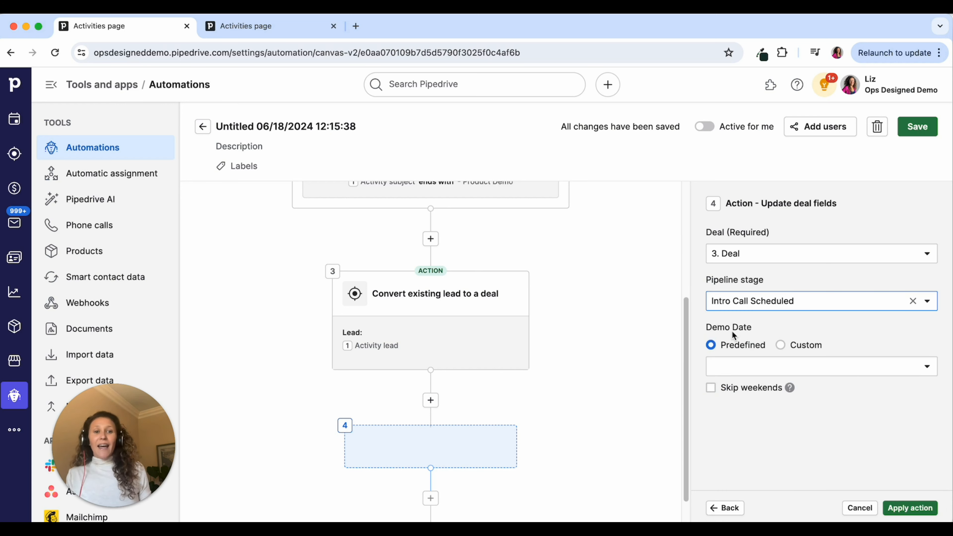
- Set Demo Date to the Activity due date from the "Activity created" step and apply the action
click(735, 371)
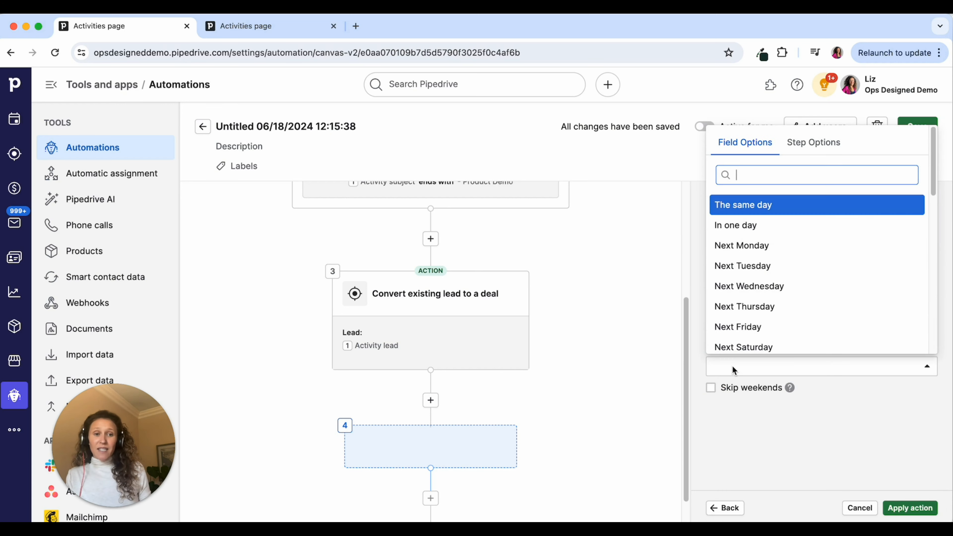
click(807, 143)
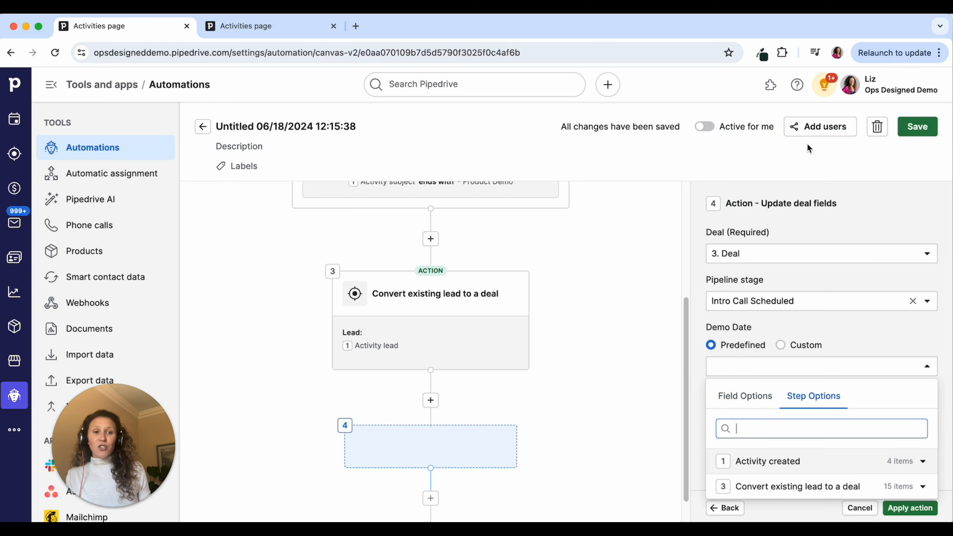
click(756, 462)
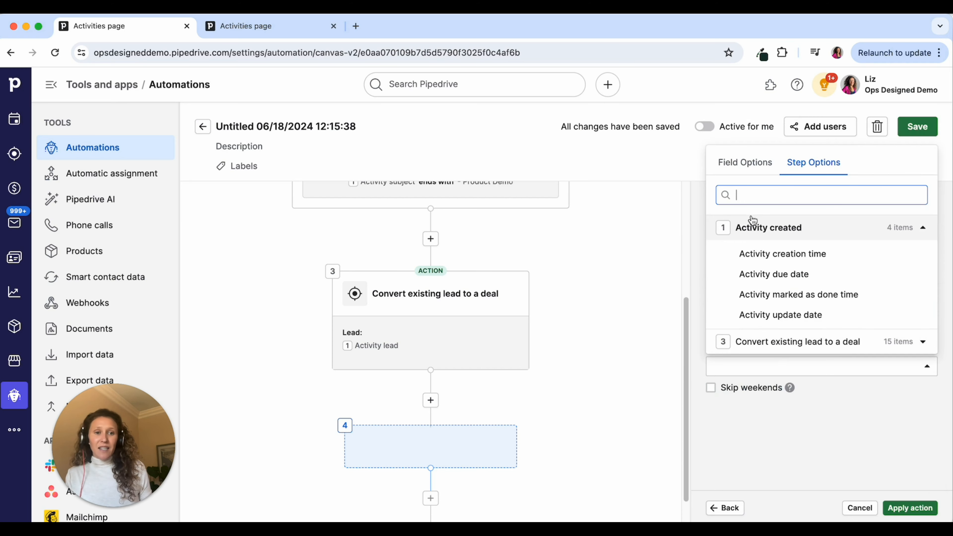
click(772, 286)
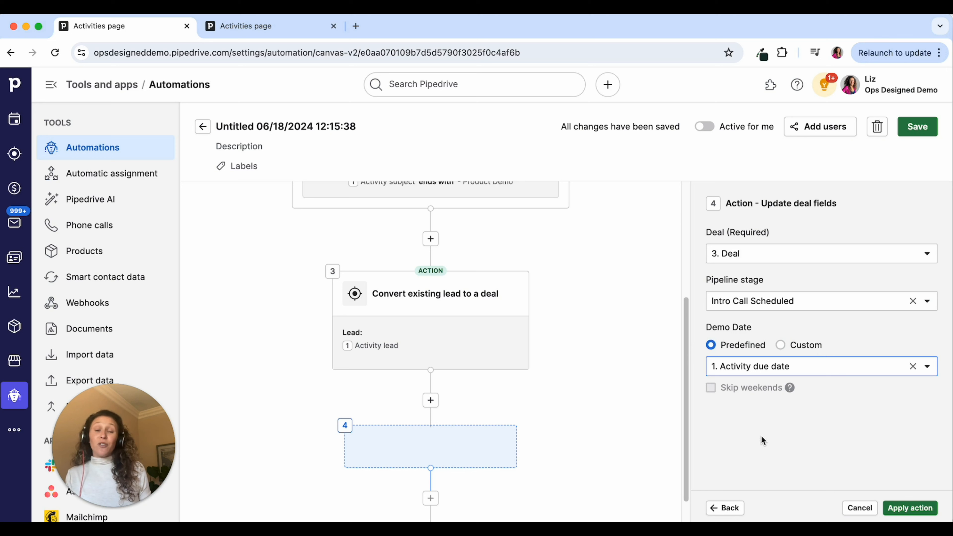
click(765, 417)
click(905, 507)
- Let the automation be triggered by any user
scroll(600, 240, up, 5)
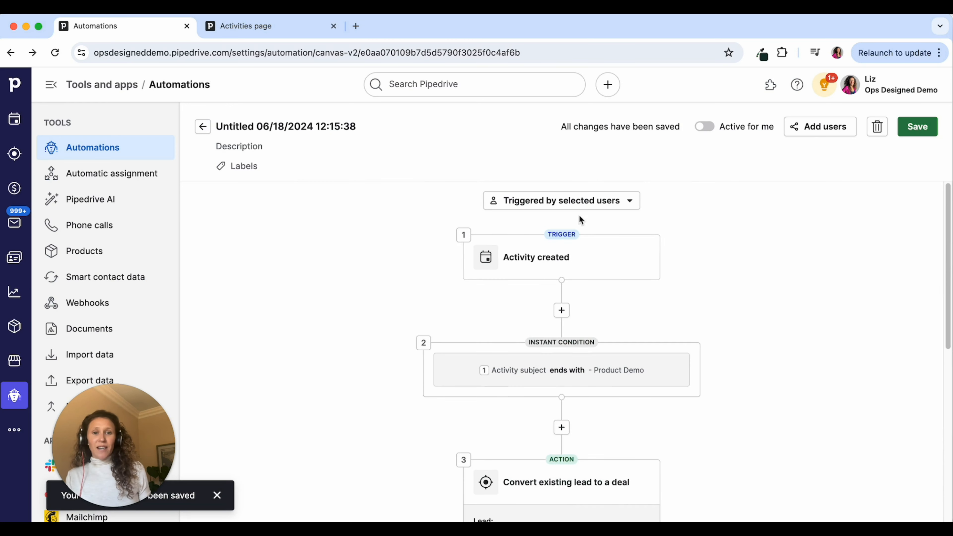
click(549, 202)
click(597, 244)
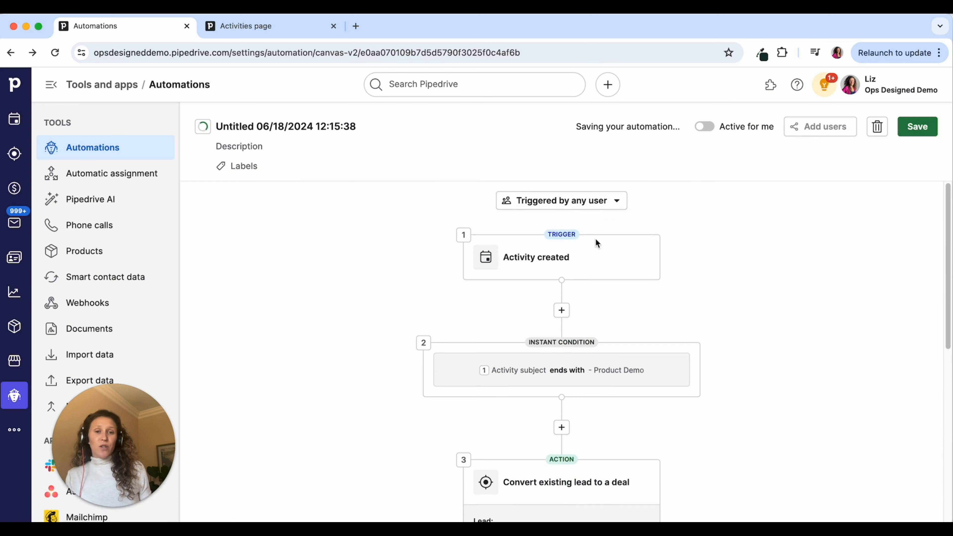
- Rename the automation as "Convert Lead to Deal when Demo is Booked"
click(360, 129)
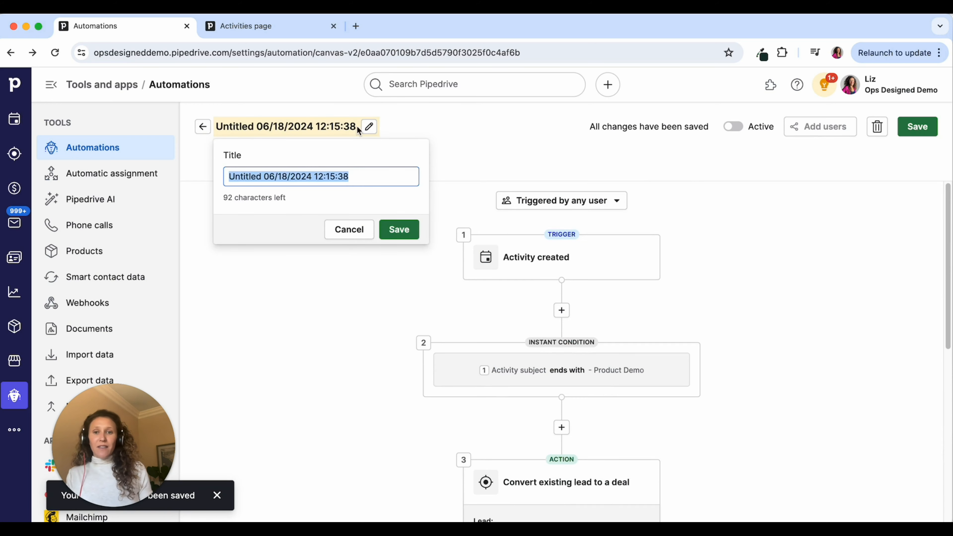
text(Convert)
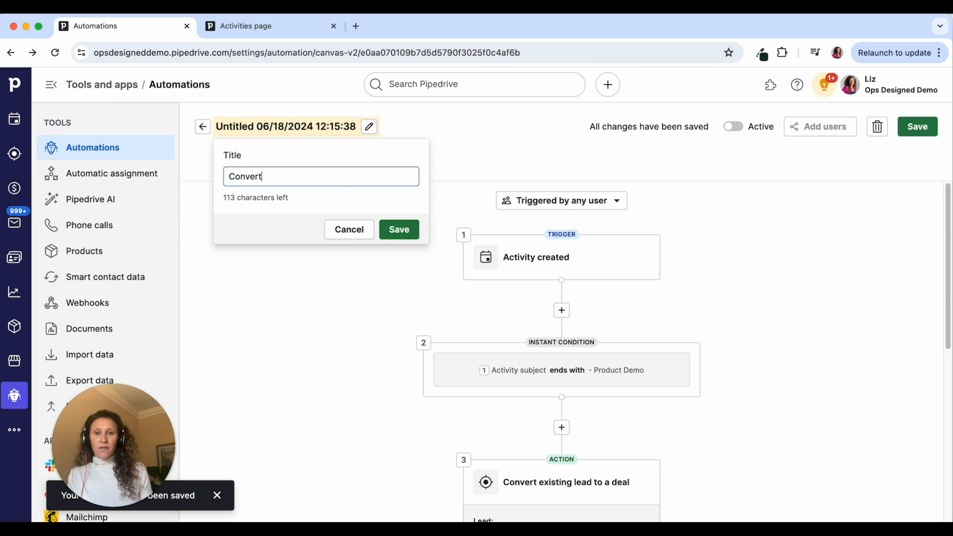
text( Lead to D)
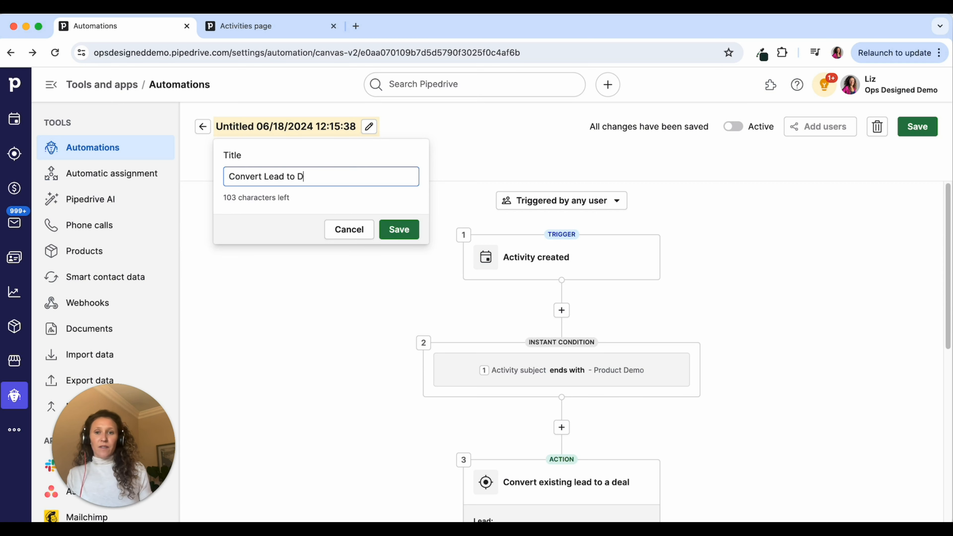
text(eal when Demo is Booked)
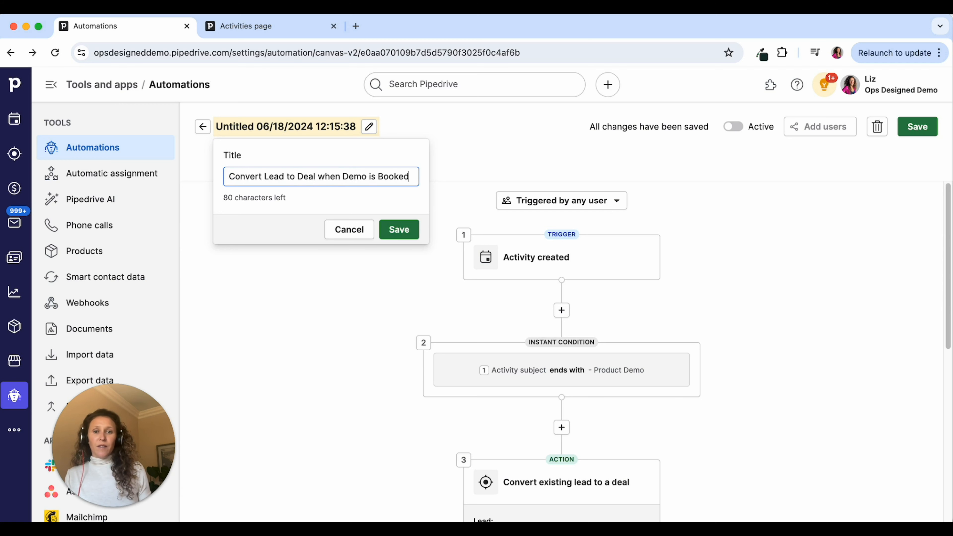
click(399, 229)
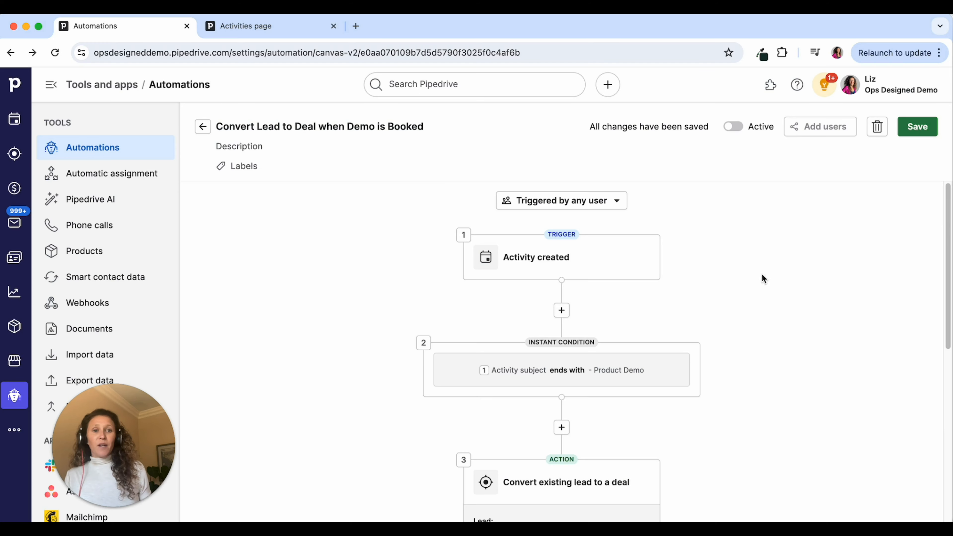
- Activate the automation and save its changes
click(734, 126)
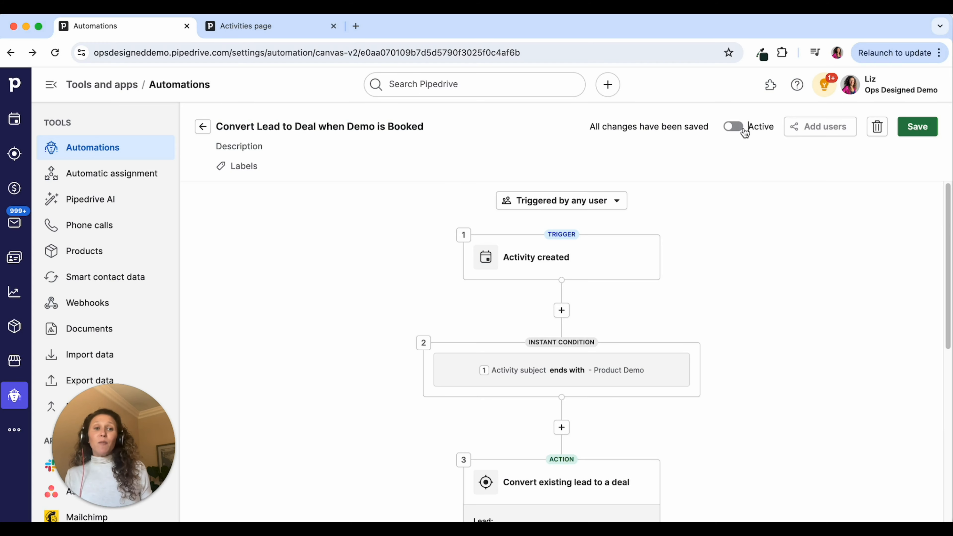
click(924, 131)
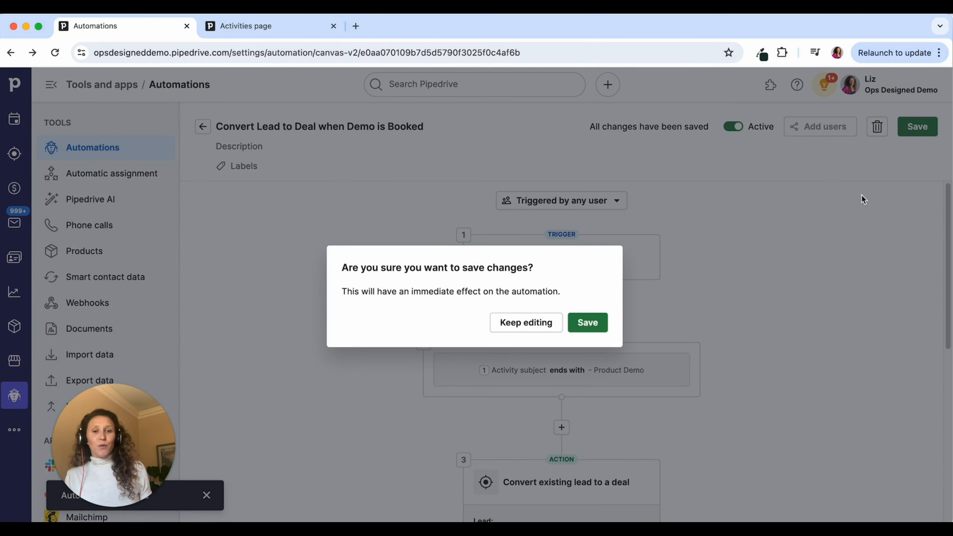
click(586, 325)
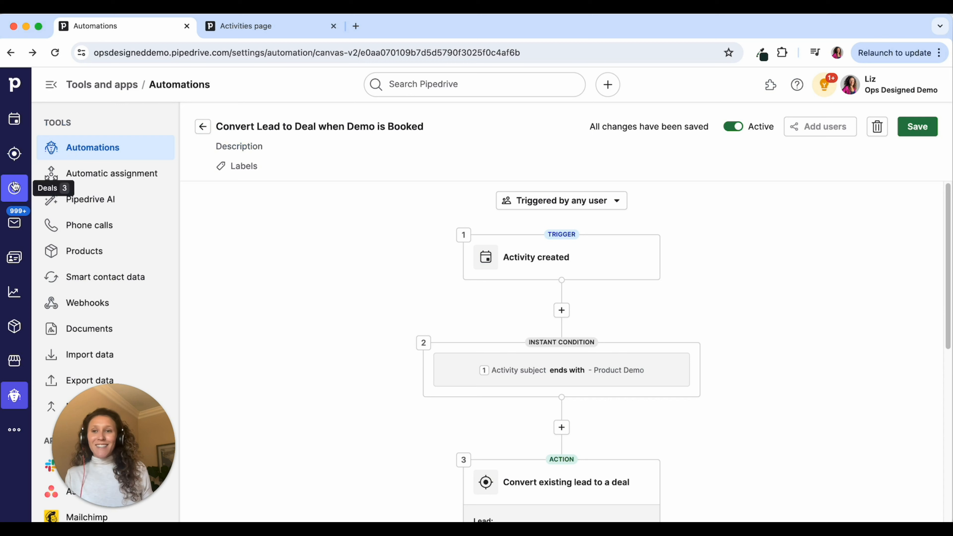
- Select all leads in the Leads Inbox and prepare a group email to them with the "Invite: Product Demo" template
click(15, 155)
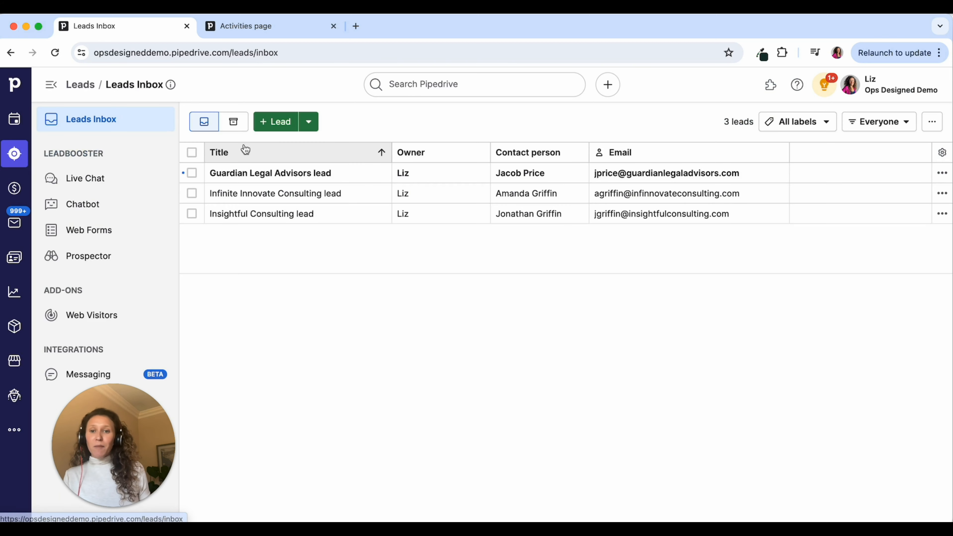
click(192, 152)
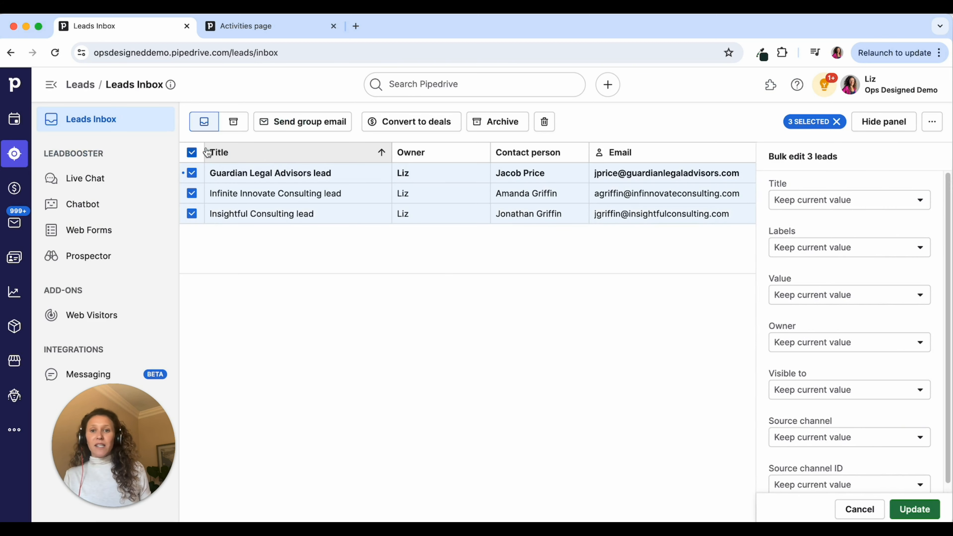
click(319, 121)
click(442, 146)
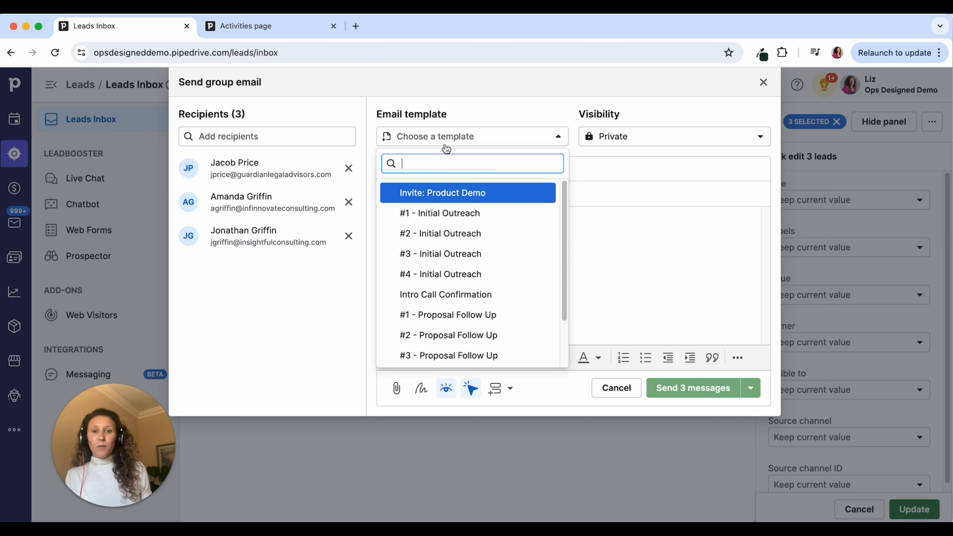
click(450, 193)
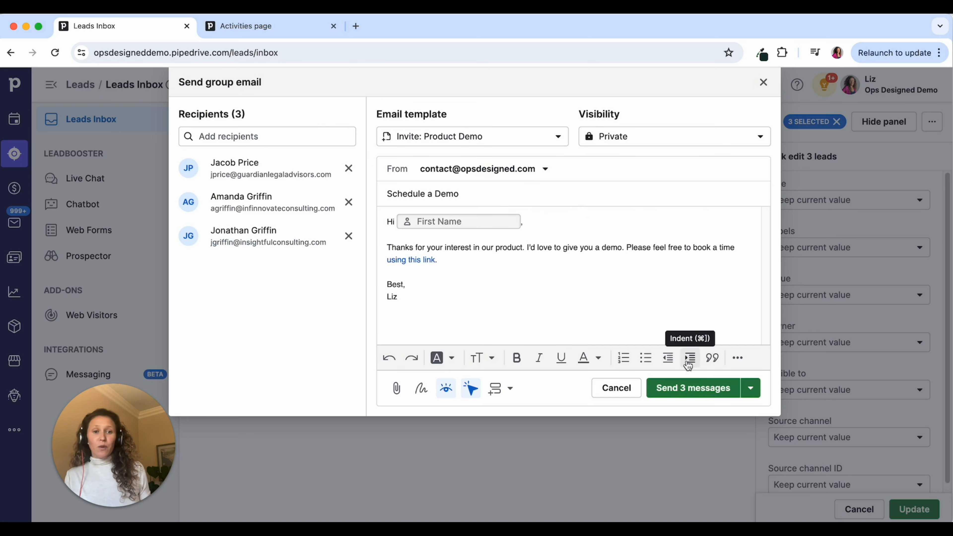
- Send the group email to the three leads and open the booking link in the message sent to the Guardian Legal Advisors lead
click(701, 391)
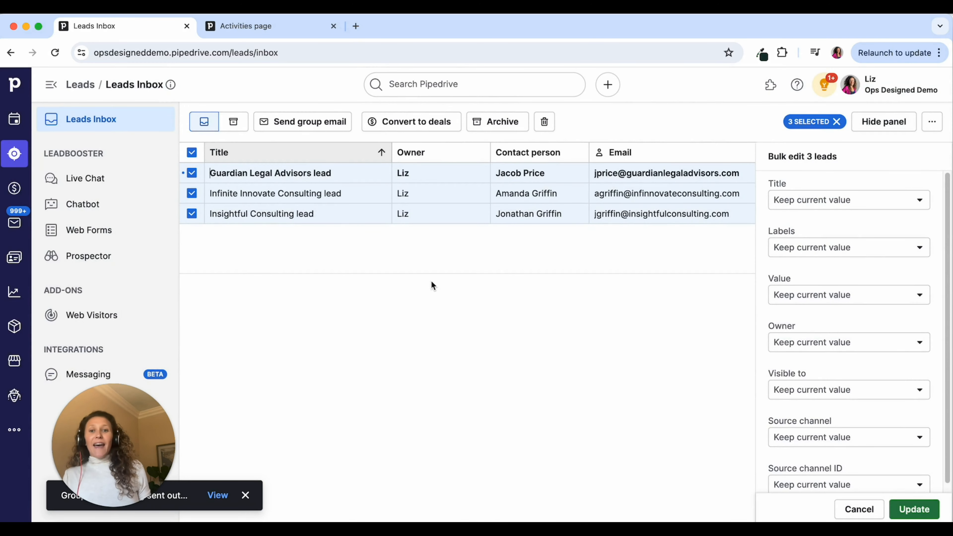
click(295, 175)
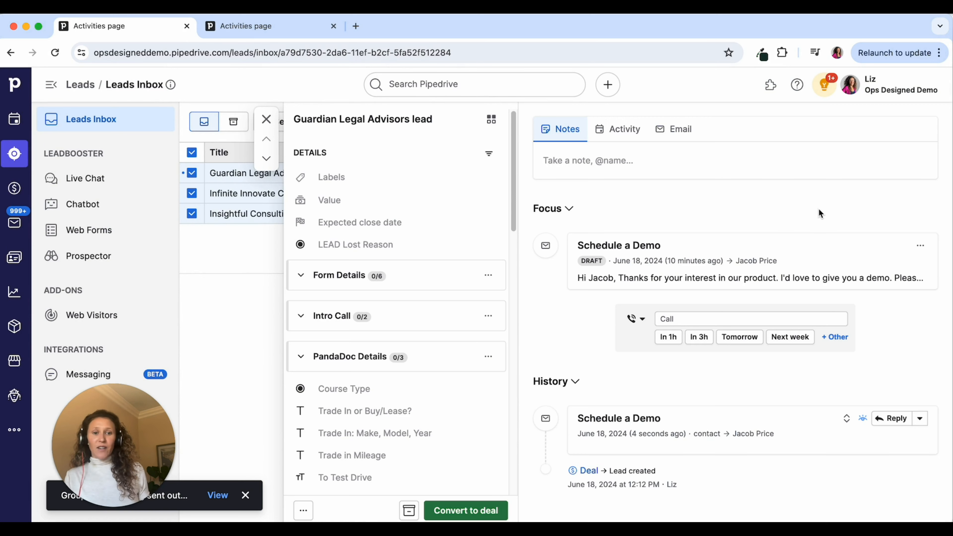
click(837, 421)
scroll(785, 338, down, 3)
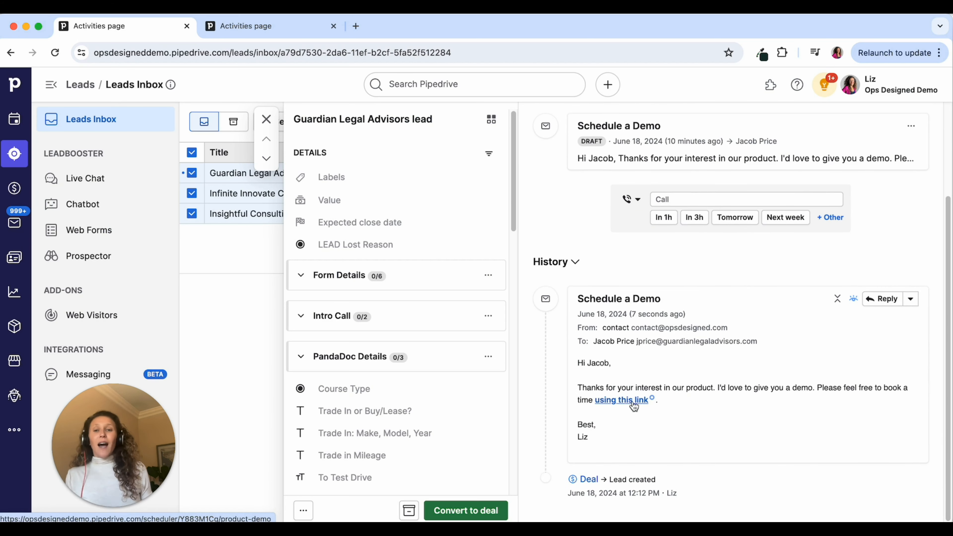
scroll(633, 401, down, 2)
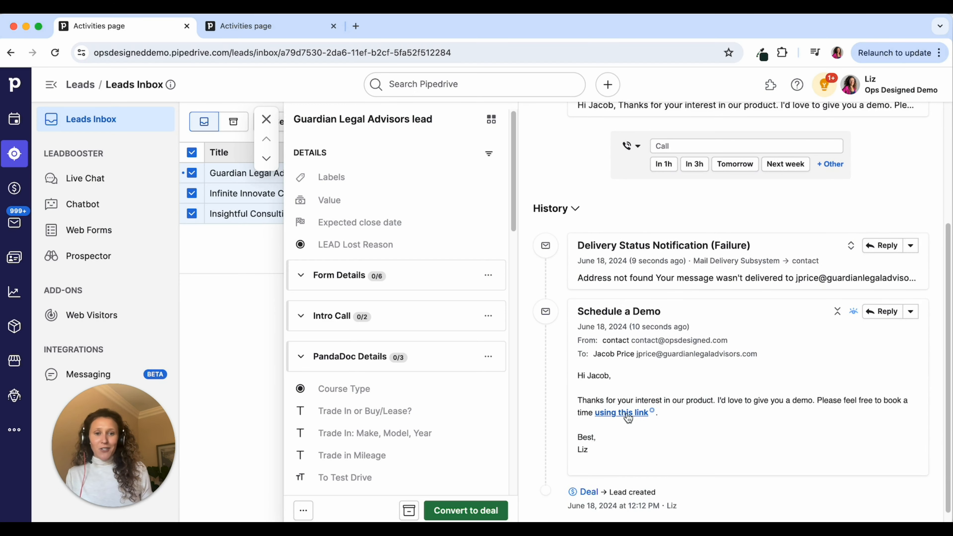
click(627, 413)
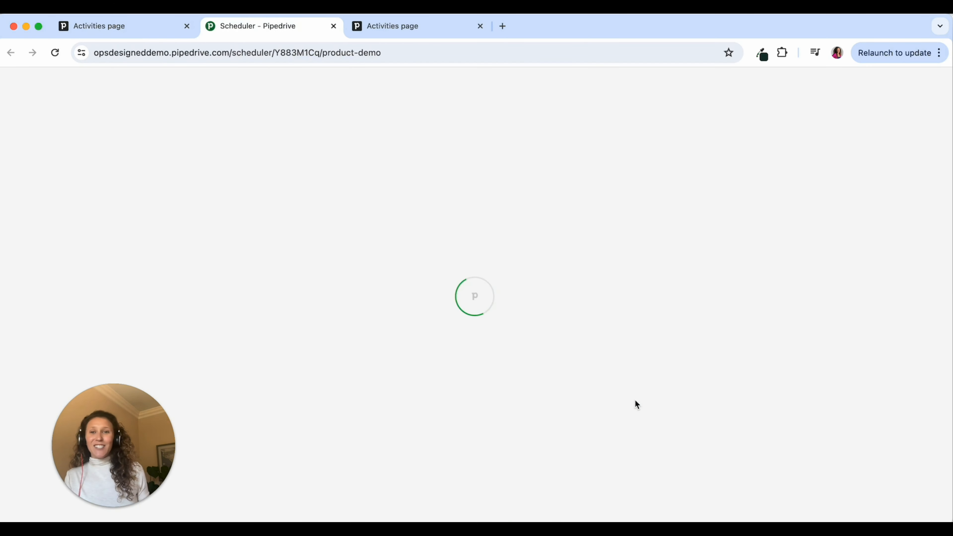
- Copy the contact person's email address from the Guardian Legal Advisors lead
click(135, 36)
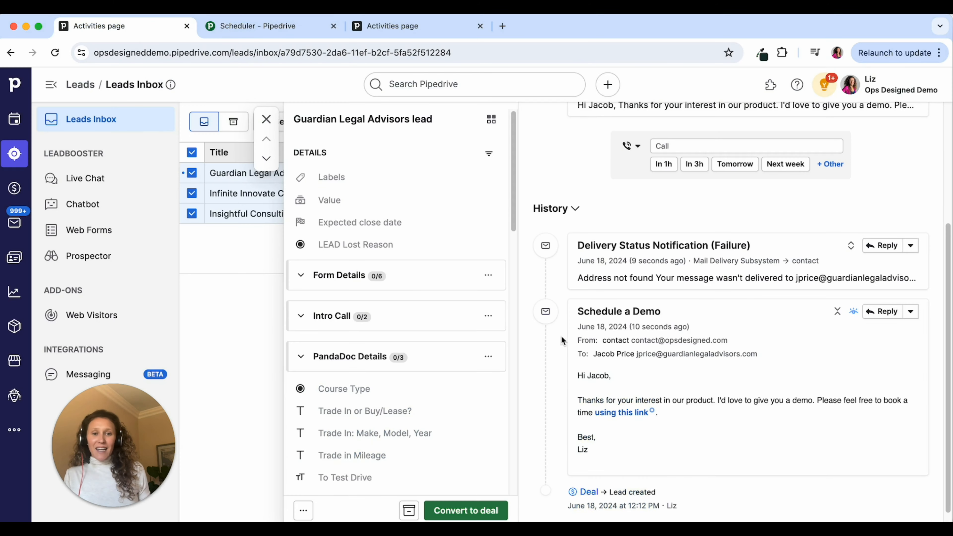
scroll(415, 366, down, 10)
scroll(415, 369, down, 8)
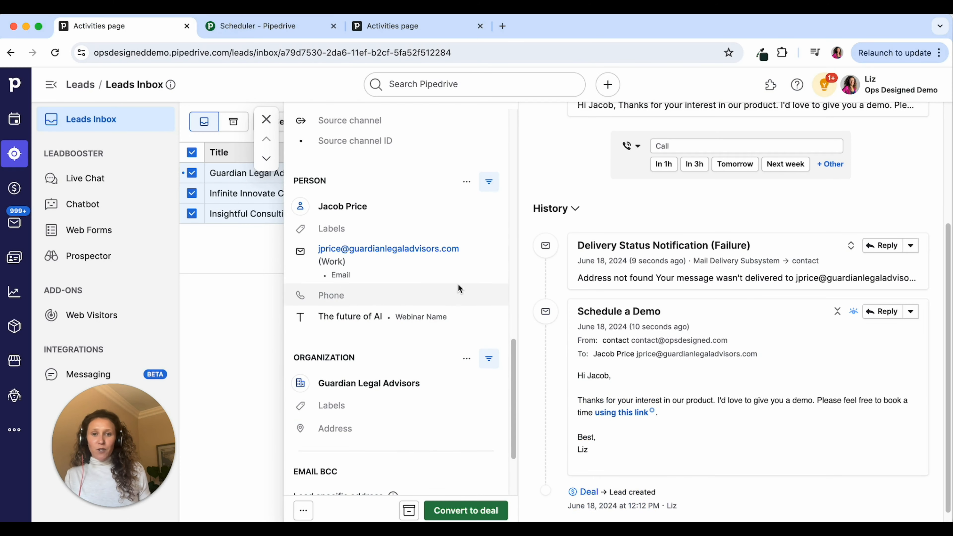
click(487, 251)
key(super+a)
key(super+c)
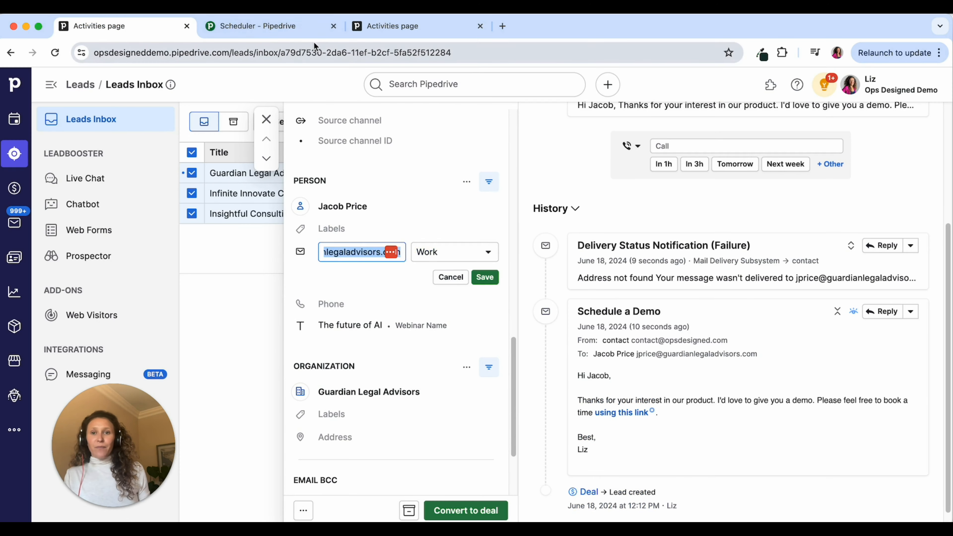
- Choose Thursday, July 11 at 2:00 PM for the 30-minute product demo on the scheduler page
click(266, 33)
click(525, 340)
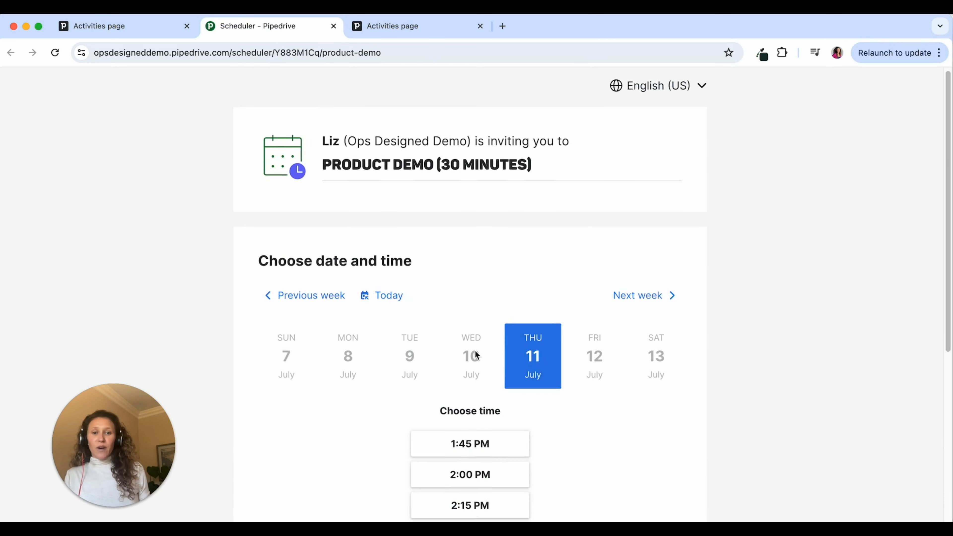
scroll(475, 351, down, 4)
click(486, 339)
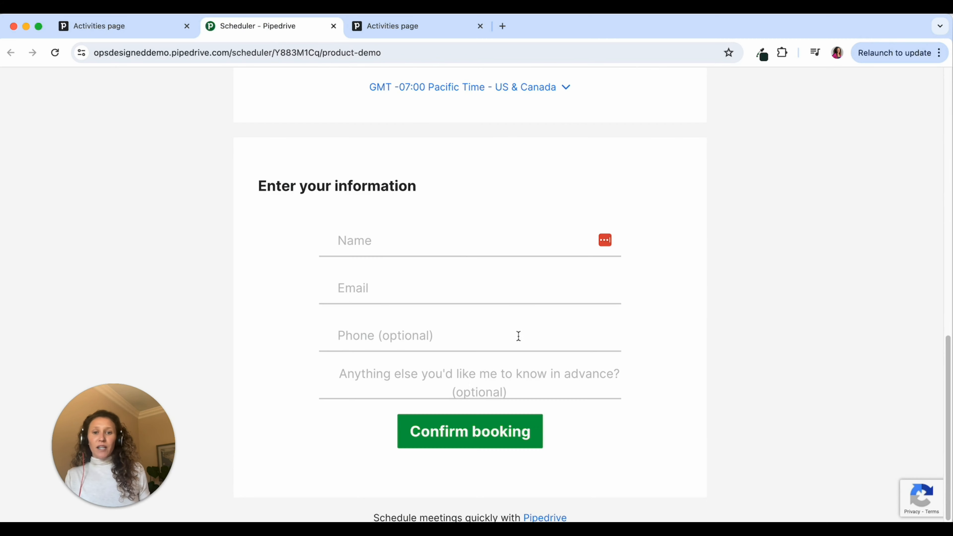
- Enter the contact's first name and the copied email address in the booking form and confirm the booking
click(432, 241)
text(Jacob)
key(Tab)
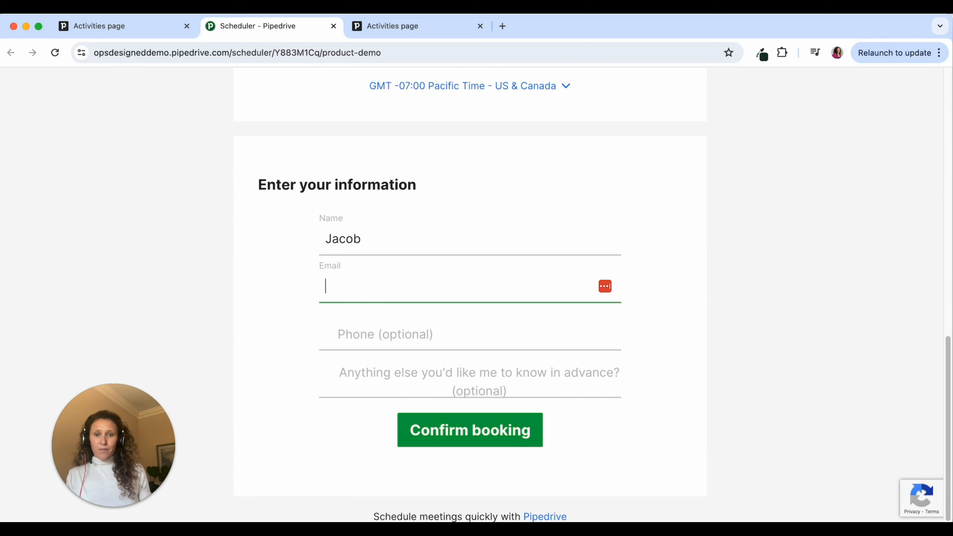
key(super+v)
click(470, 433)
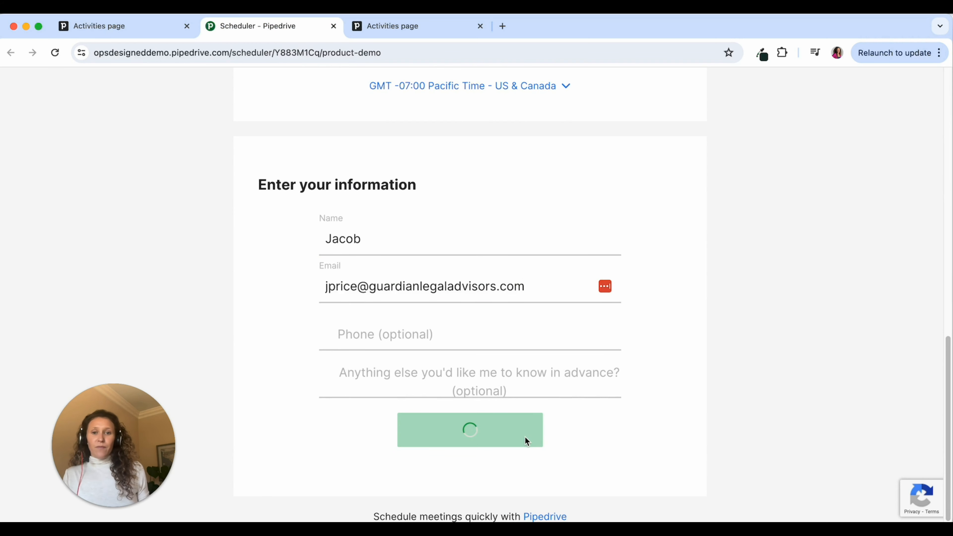
- Check the Guardian Legal Advisors lead for the booked product demo activity and refresh the Leads Inbox
click(135, 23)
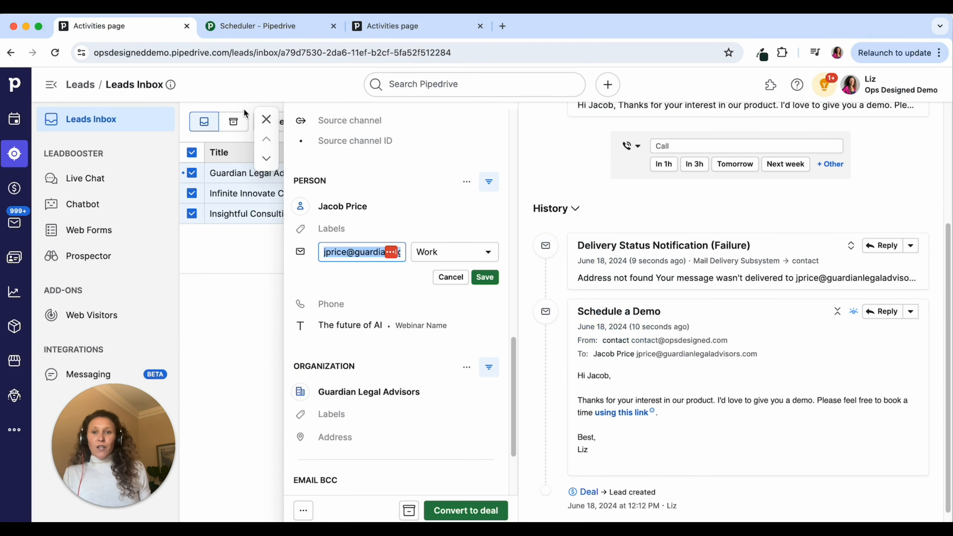
click(265, 120)
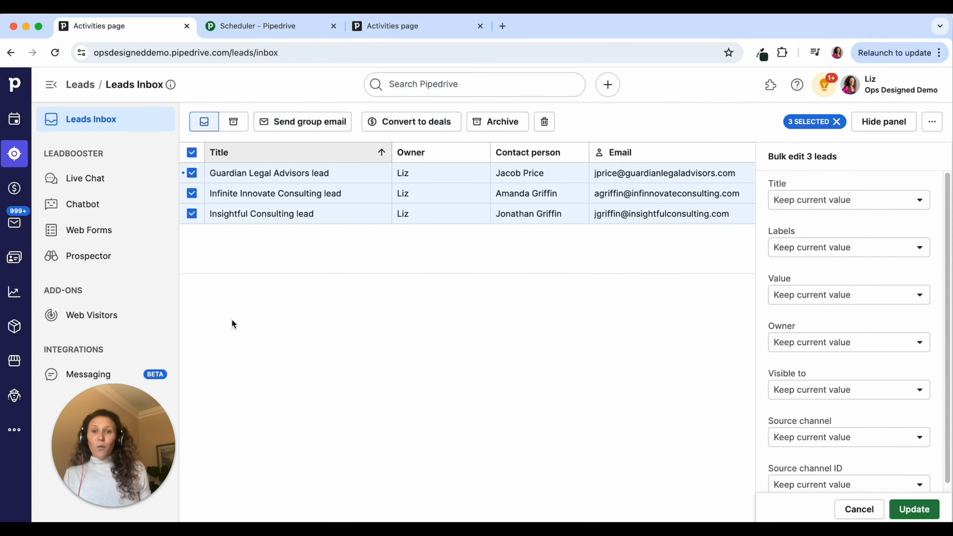
click(255, 174)
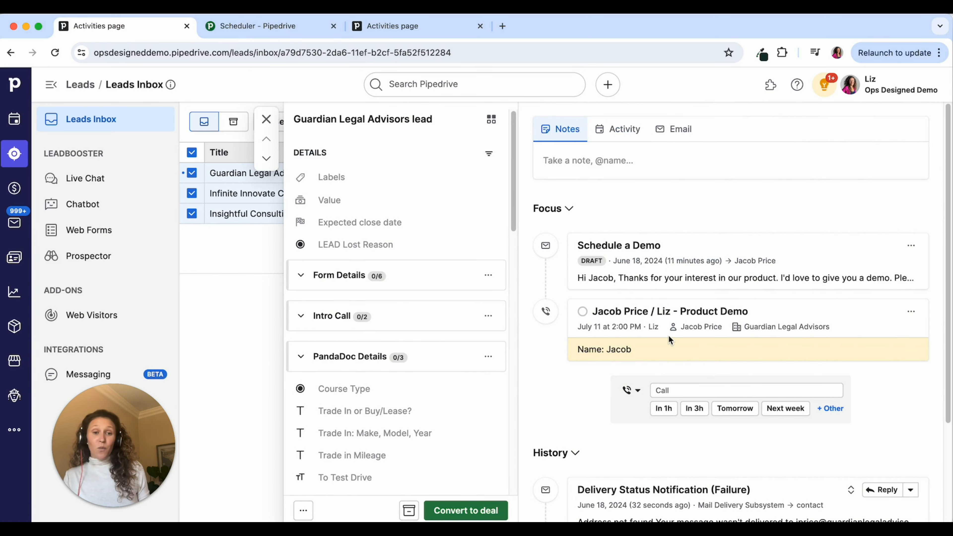
click(267, 120)
click(55, 53)
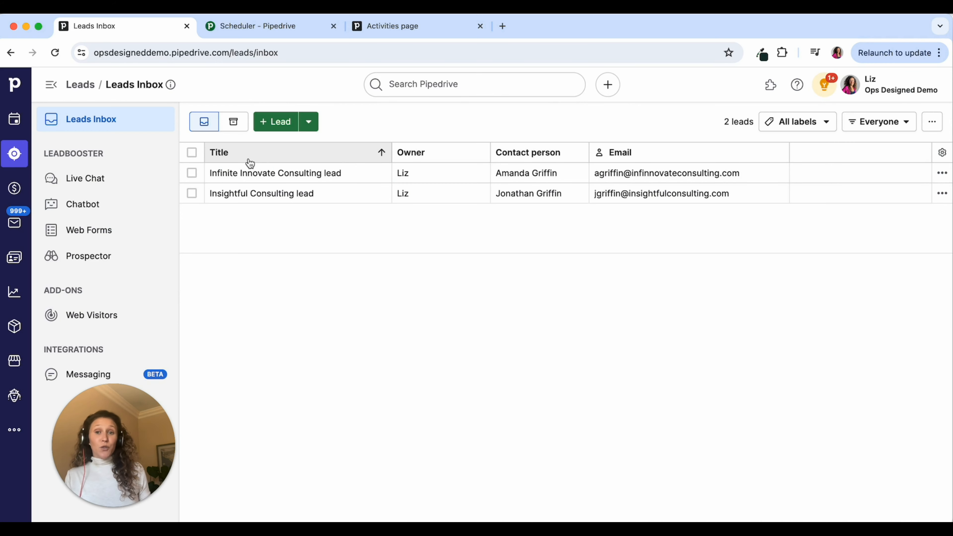
- Check the Demo Date on the Guardian Legal Advisors deal under Intro Call Scheduled and its product demo in the activities list
click(13, 190)
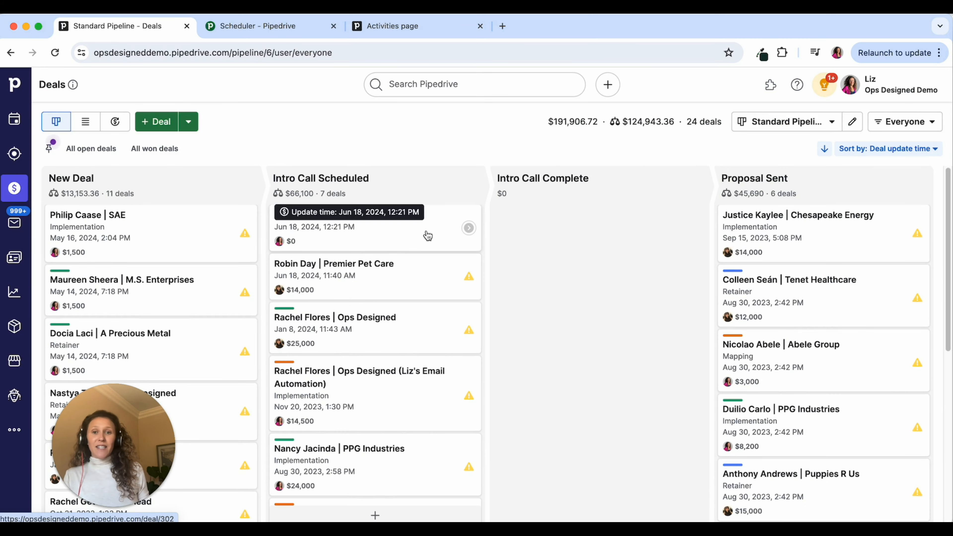
click(402, 230)
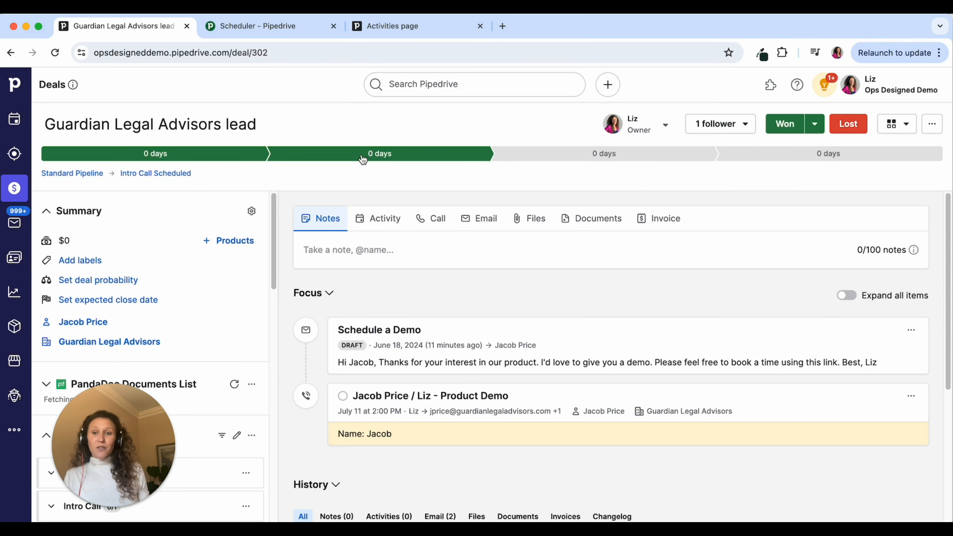
click(129, 391)
drag(129, 390, 889, 185)
scroll(146, 350, down, 1)
scroll(147, 353, down, 5)
click(74, 392)
drag(171, 392, 69, 393)
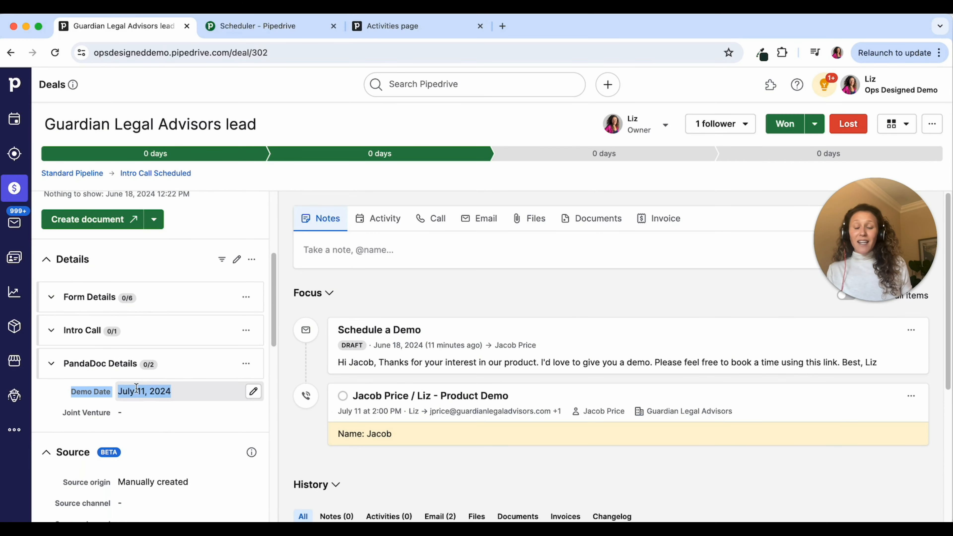
scroll(417, 430, down, 1)
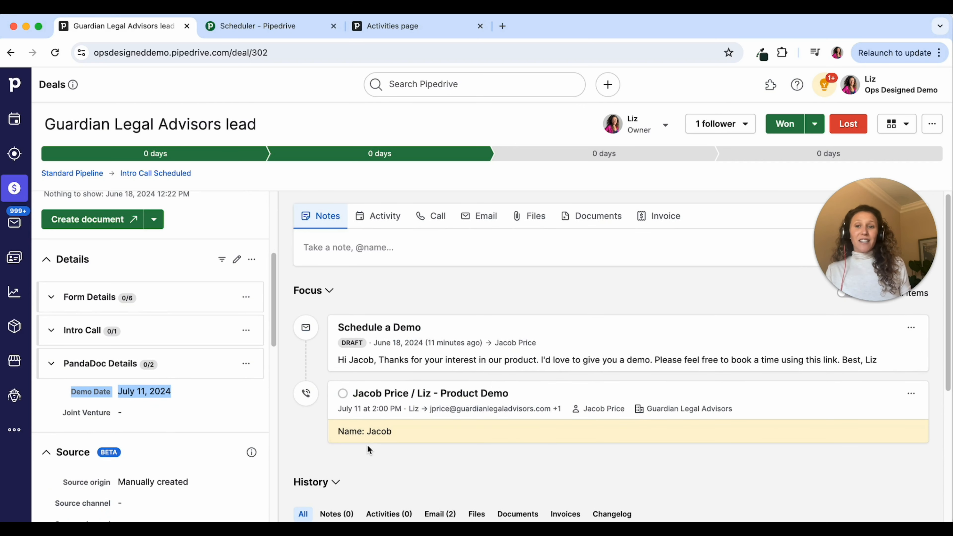
click(14, 128)
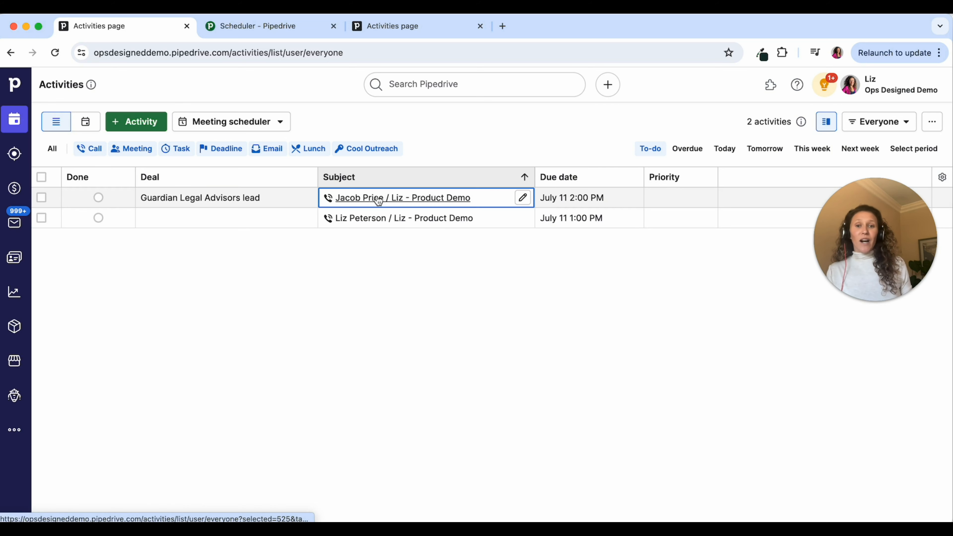
mouse_move(248, 203)
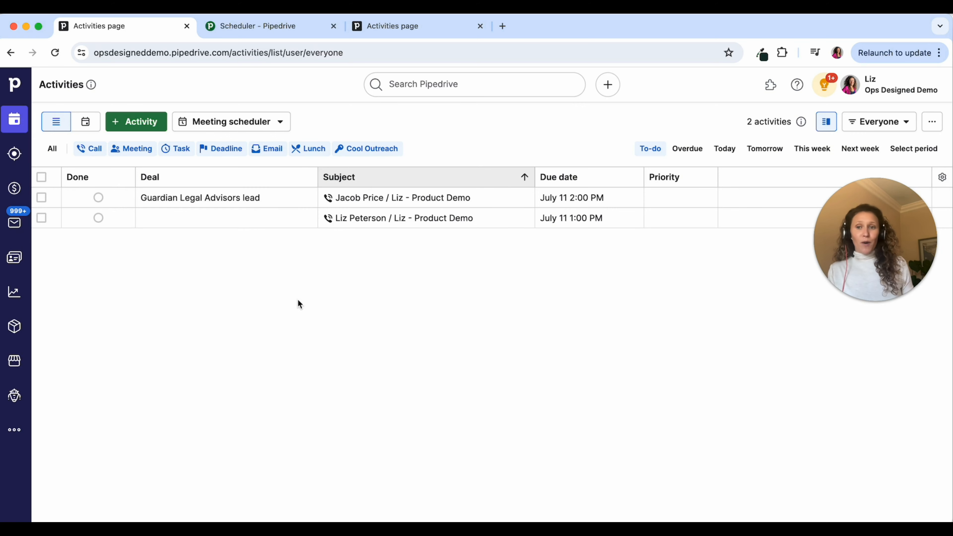
- Examine the latest execution of "Convert Lead to Deal when Demo is Booked" in the automation history
click(17, 402)
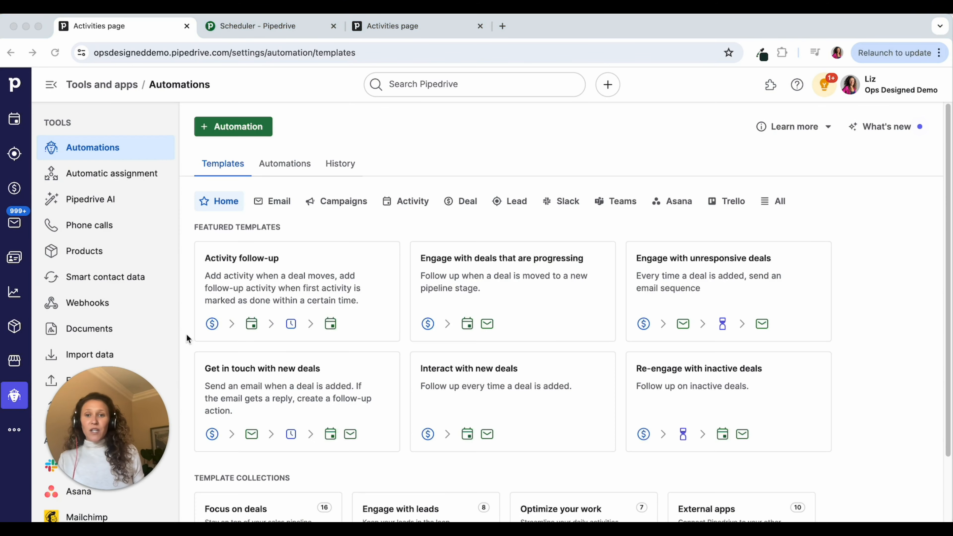
click(341, 164)
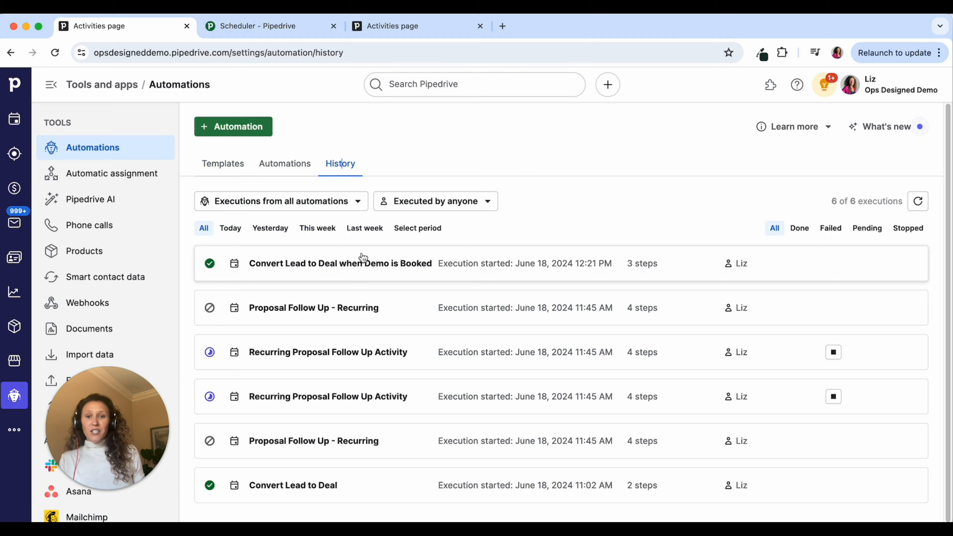
click(355, 269)
scroll(430, 235, down, 5)
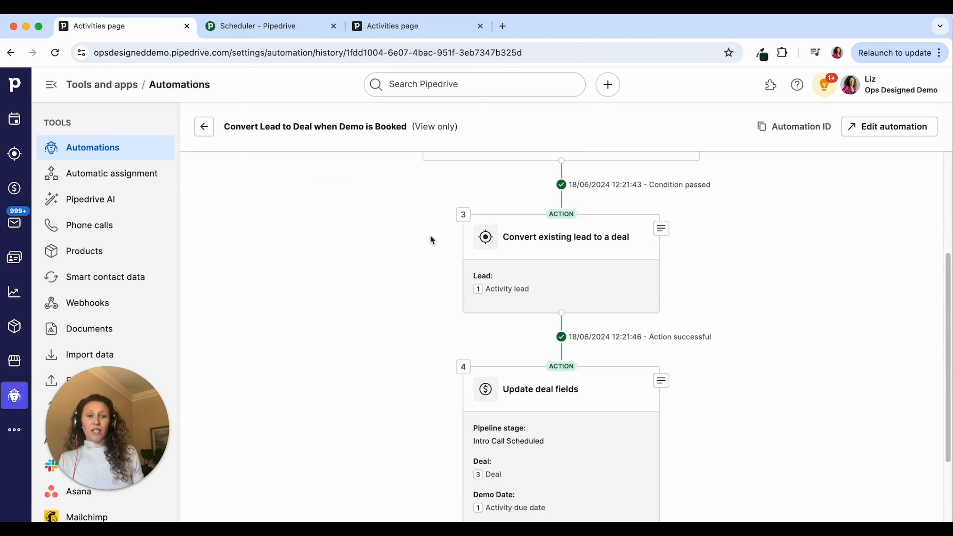
scroll(655, 259, up, 5)
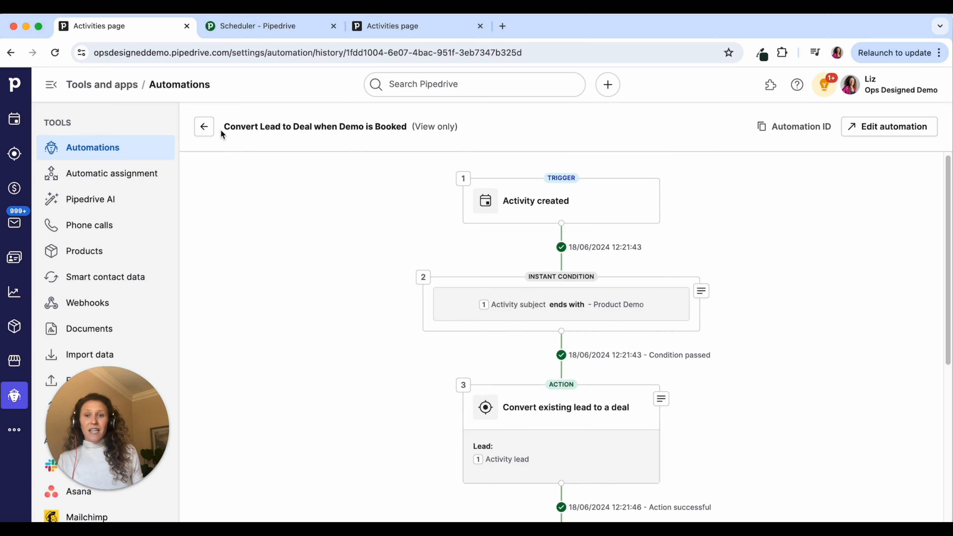
click(205, 127)
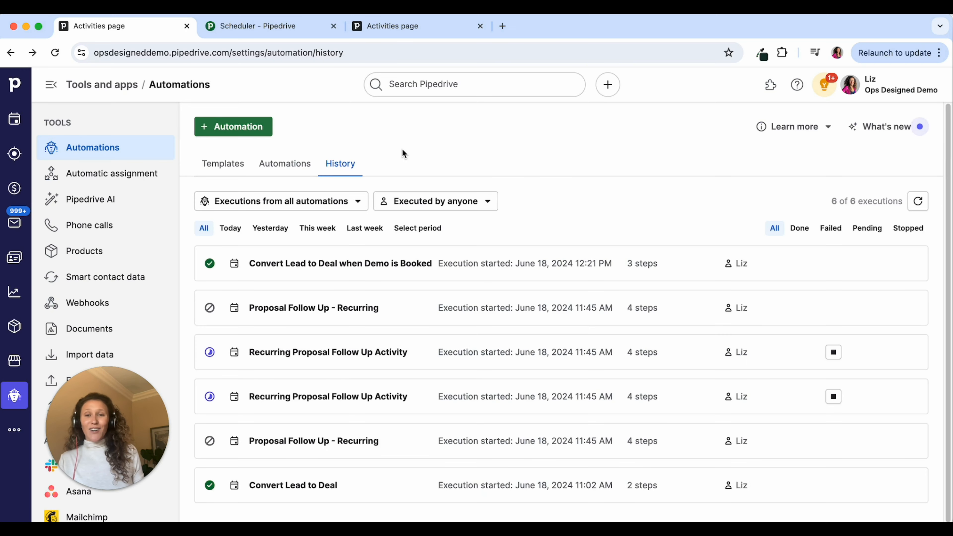
- Review the trigger, condition and actions of the "Convert Lead to Deal when Demo is Booked" automation from the automations list
click(286, 164)
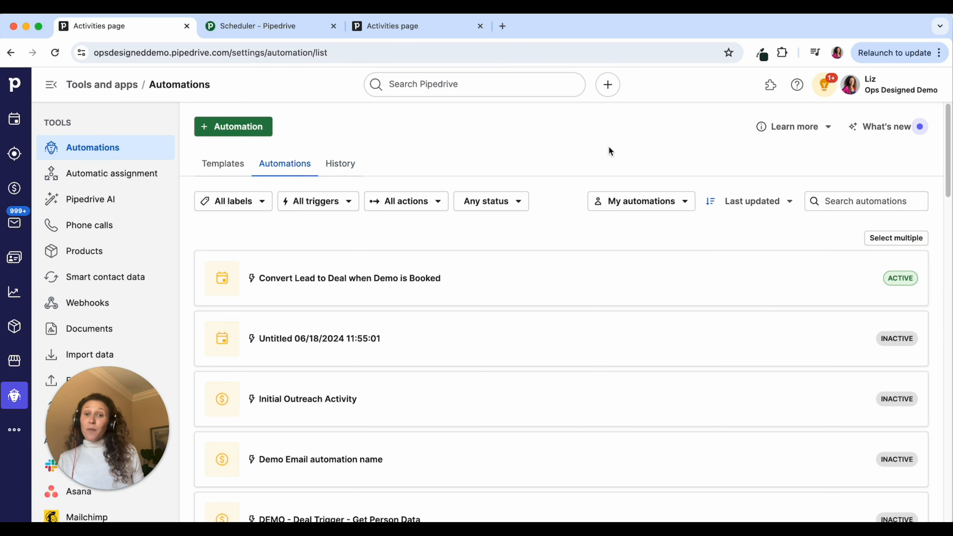
click(438, 280)
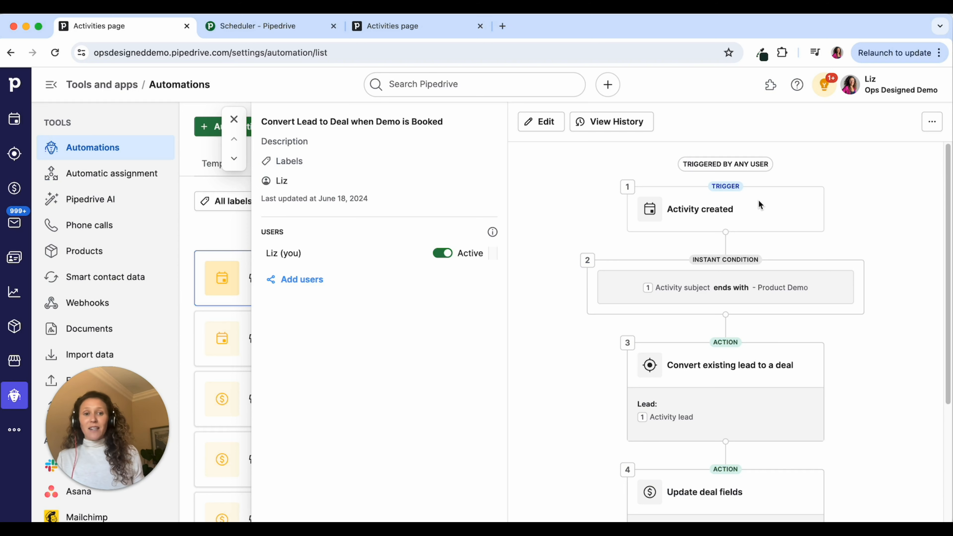
scroll(703, 392, down, 3)
scroll(755, 340, down, 3)
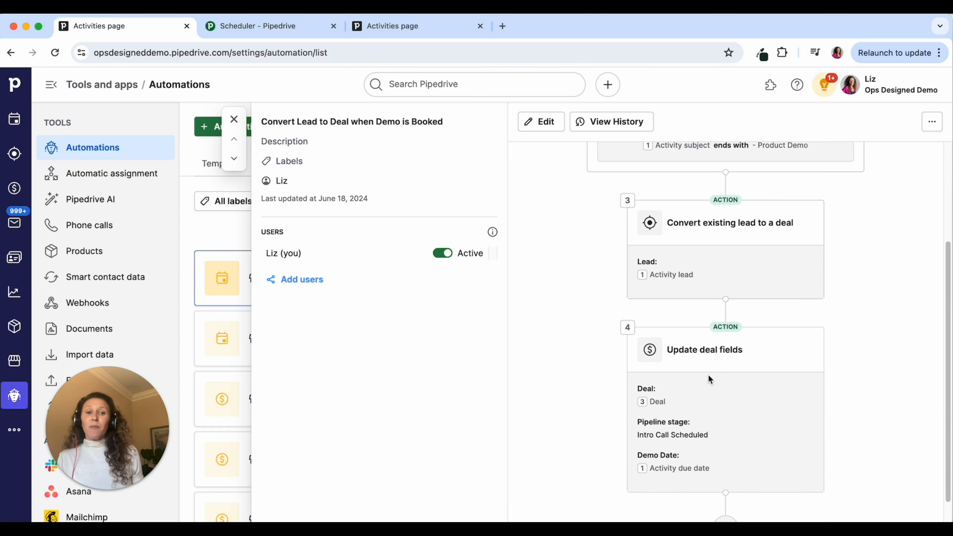
scroll(755, 247, up, 3)
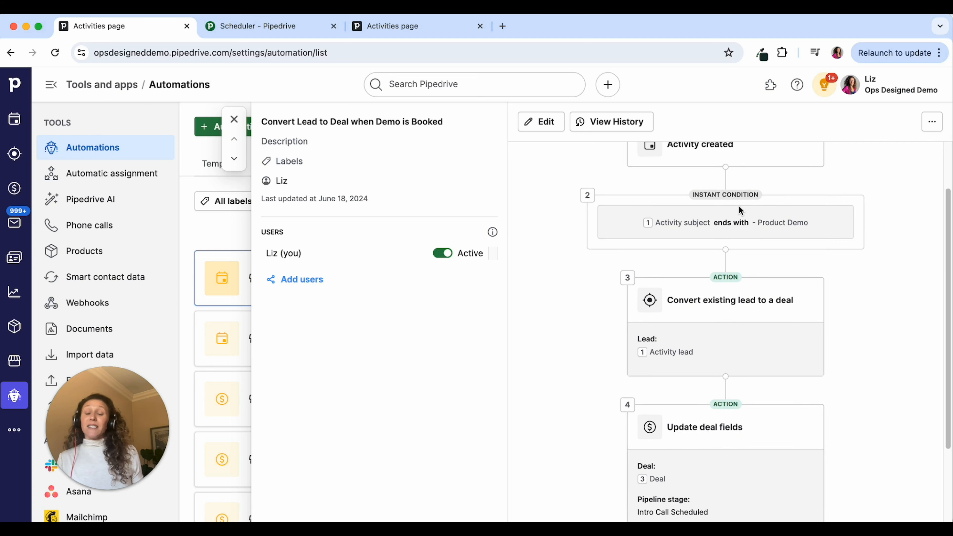